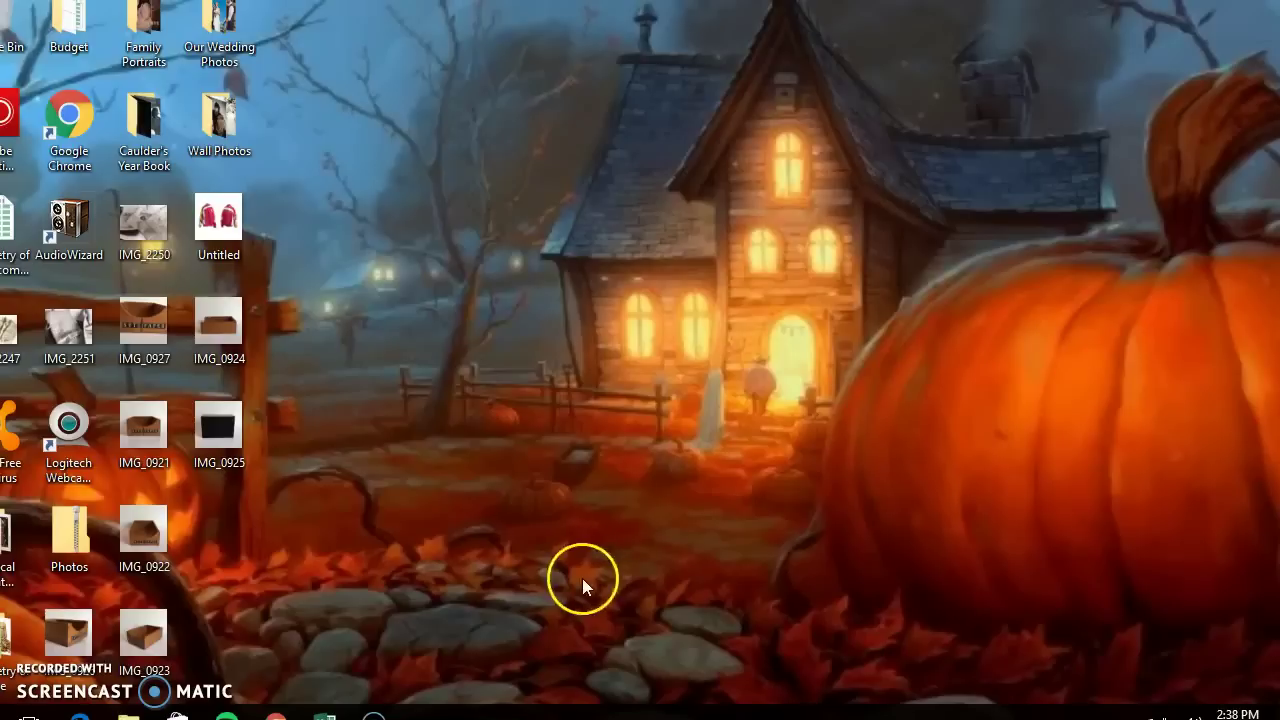
# Open the IMG_0921 image from the desktop in Windows Photos.
pyautogui.doubleClick(142, 424)
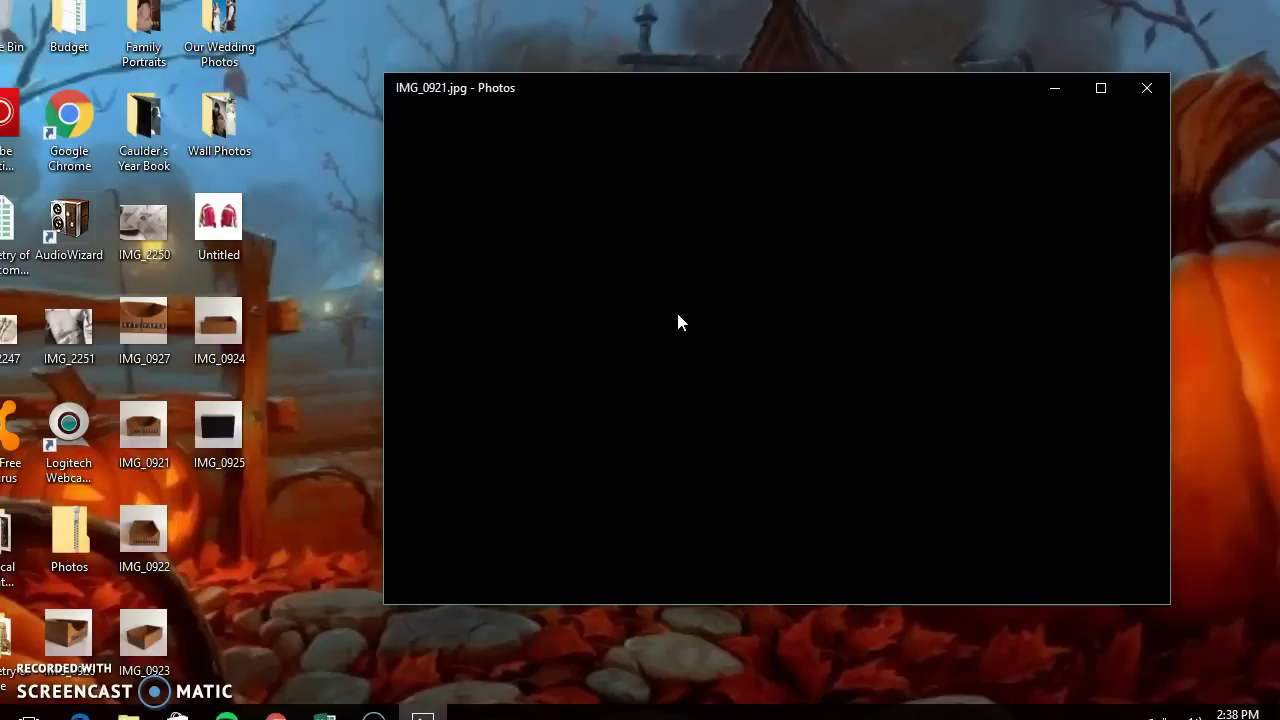
# Straighten the box photo by 1° to level it.
pyautogui.click(1140, 318)
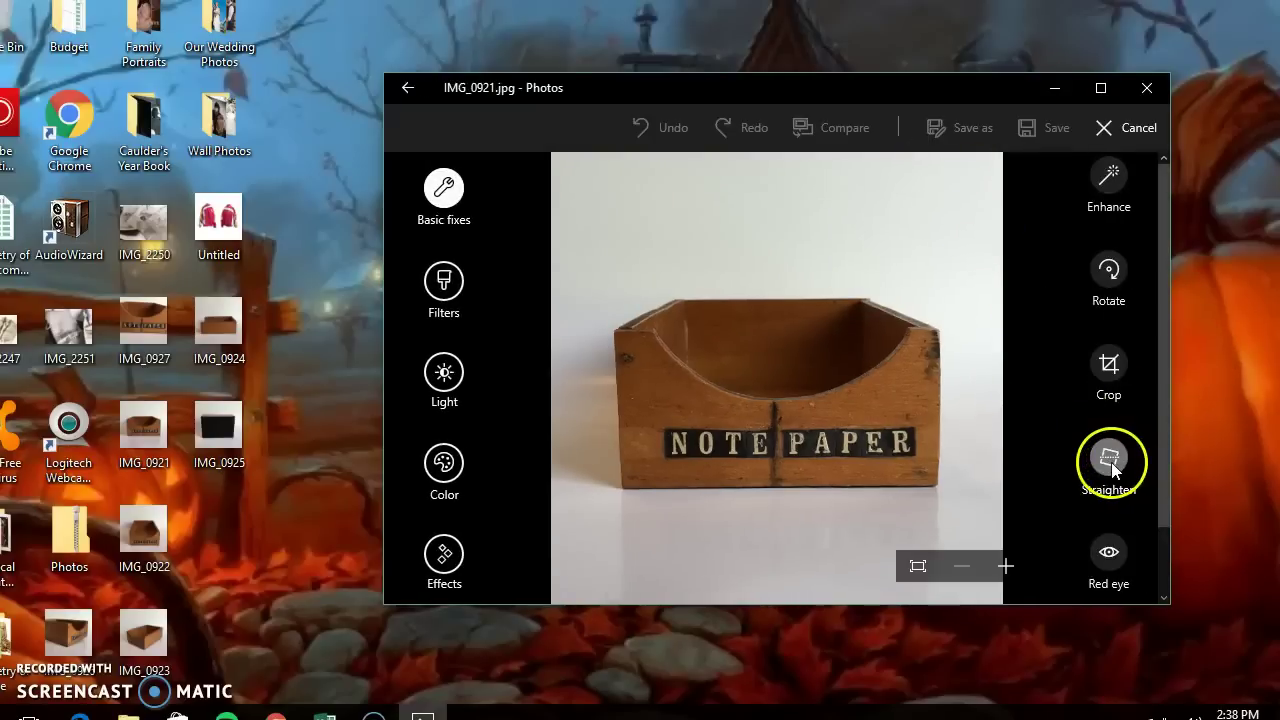
pyautogui.click(1110, 464)
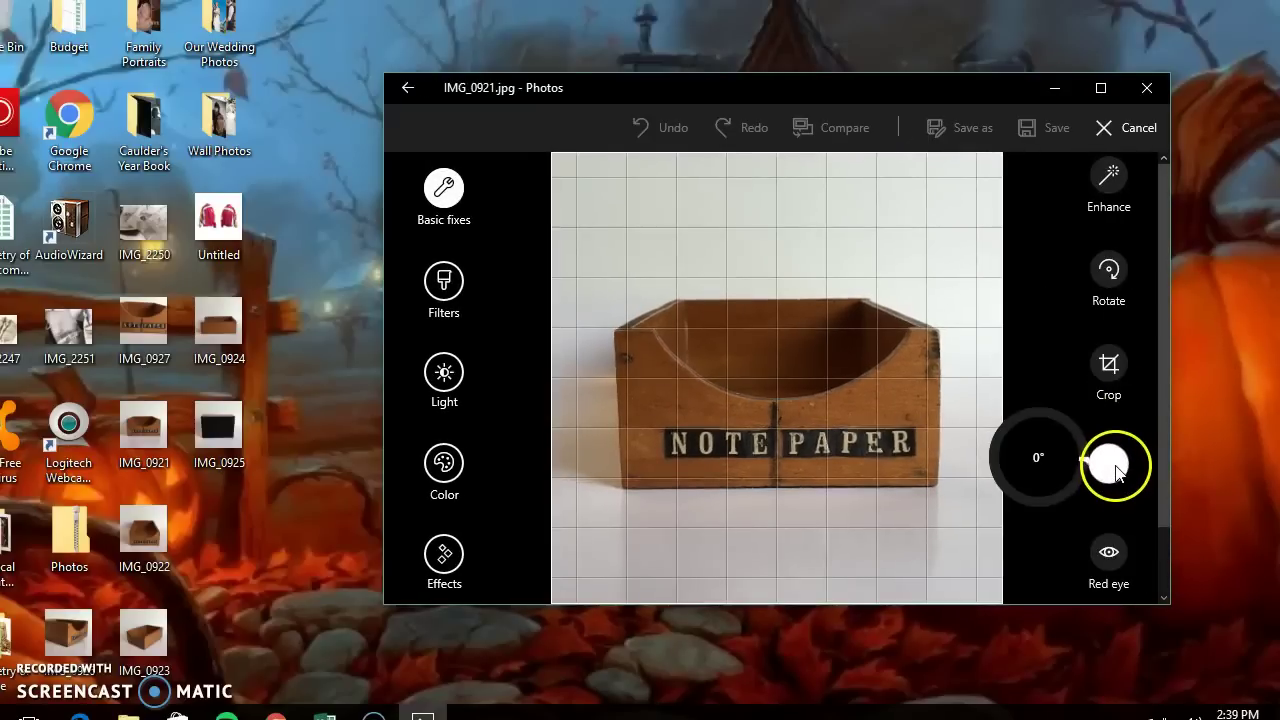
pyautogui.moveTo(1116, 473); pyautogui.dragTo(1127, 464)
# Crop the top and bottom edges for a near-square frame.
pyautogui.click(1109, 368)
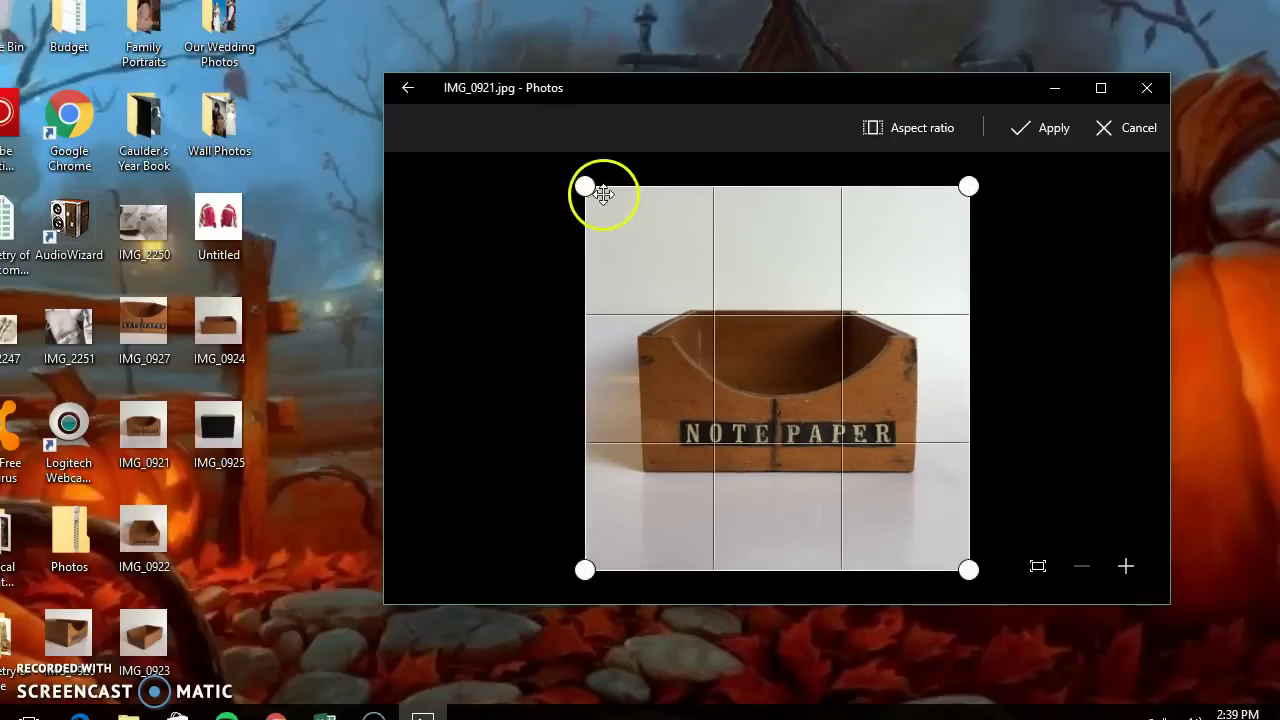
pyautogui.moveTo(588, 190); pyautogui.dragTo(586, 206)
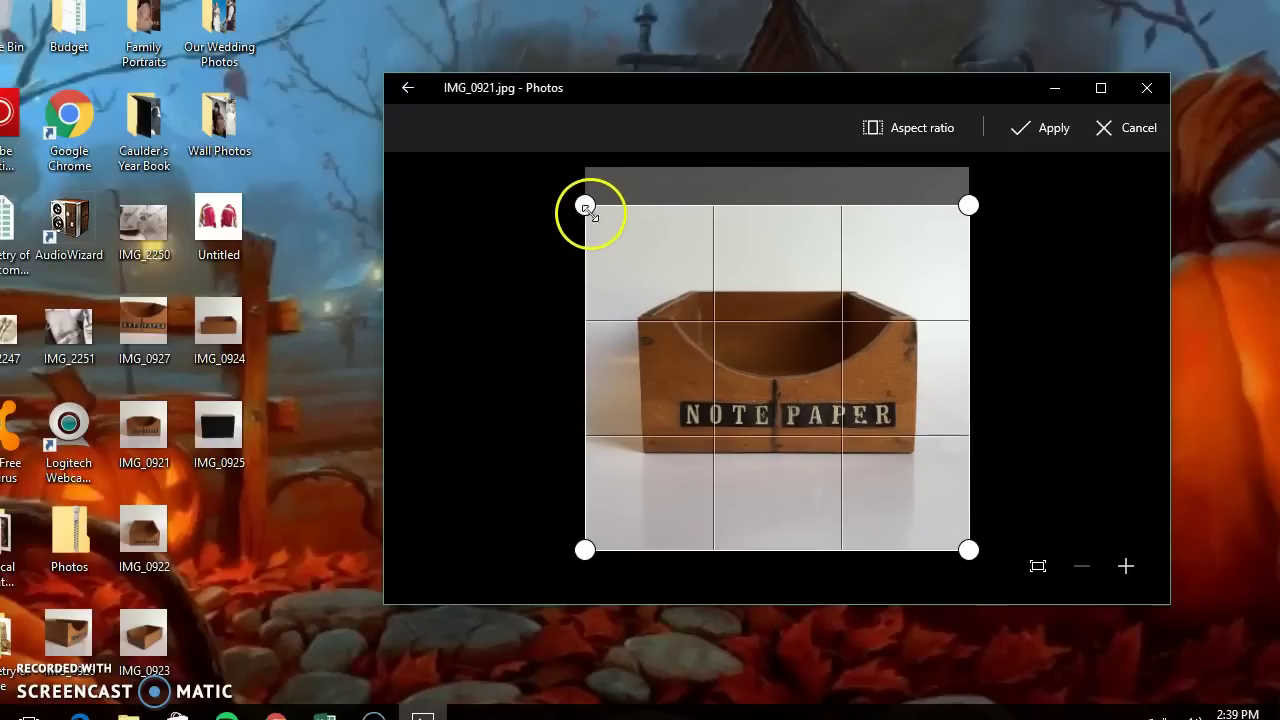
pyautogui.moveTo(966, 549); pyautogui.dragTo(968, 539)
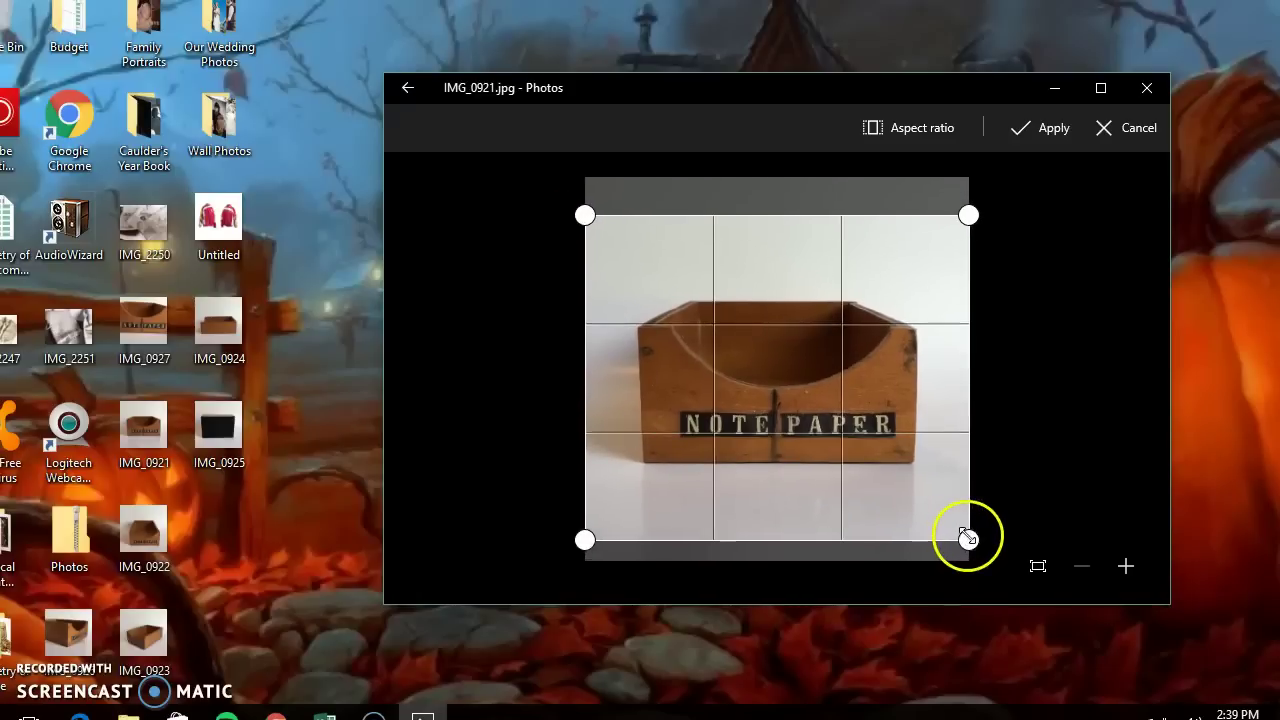
# Apply the crop, set Brightness to 12 and Contrast to about 7, save, and close Photos.
pyautogui.click(1042, 128)
pyautogui.click(444, 373)
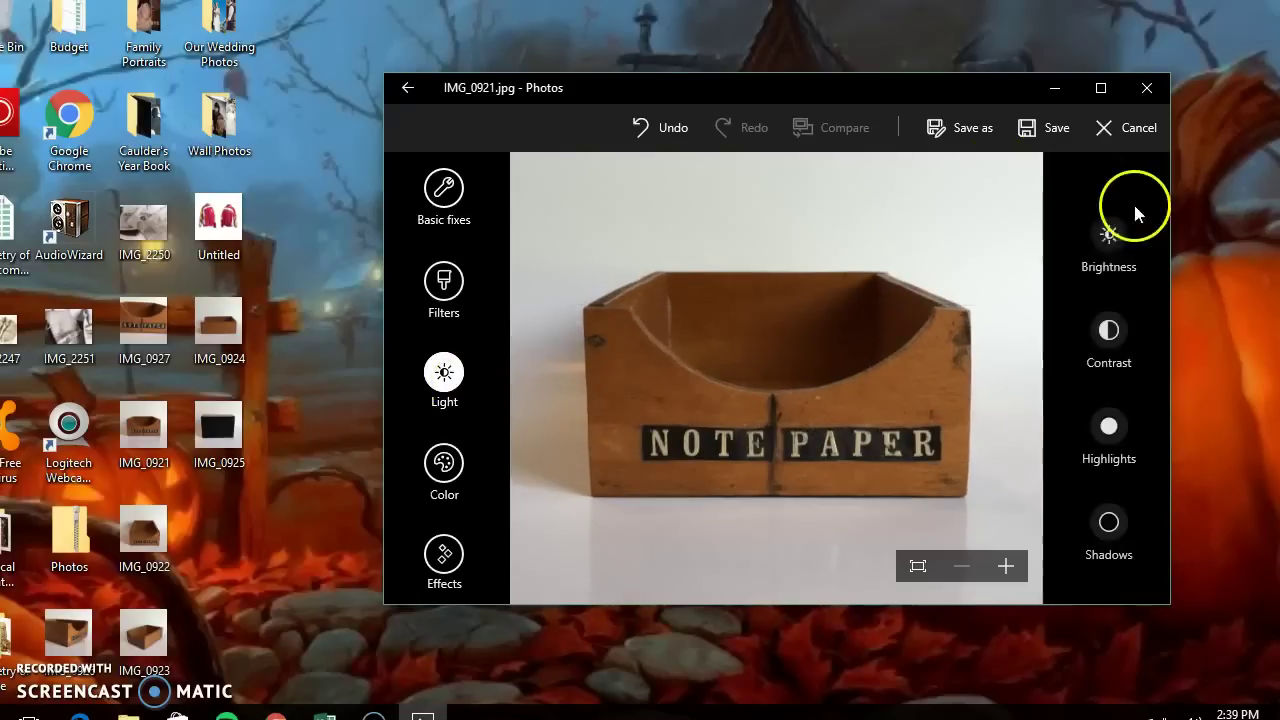
pyautogui.moveTo(1118, 232); pyautogui.dragTo(1120, 252)
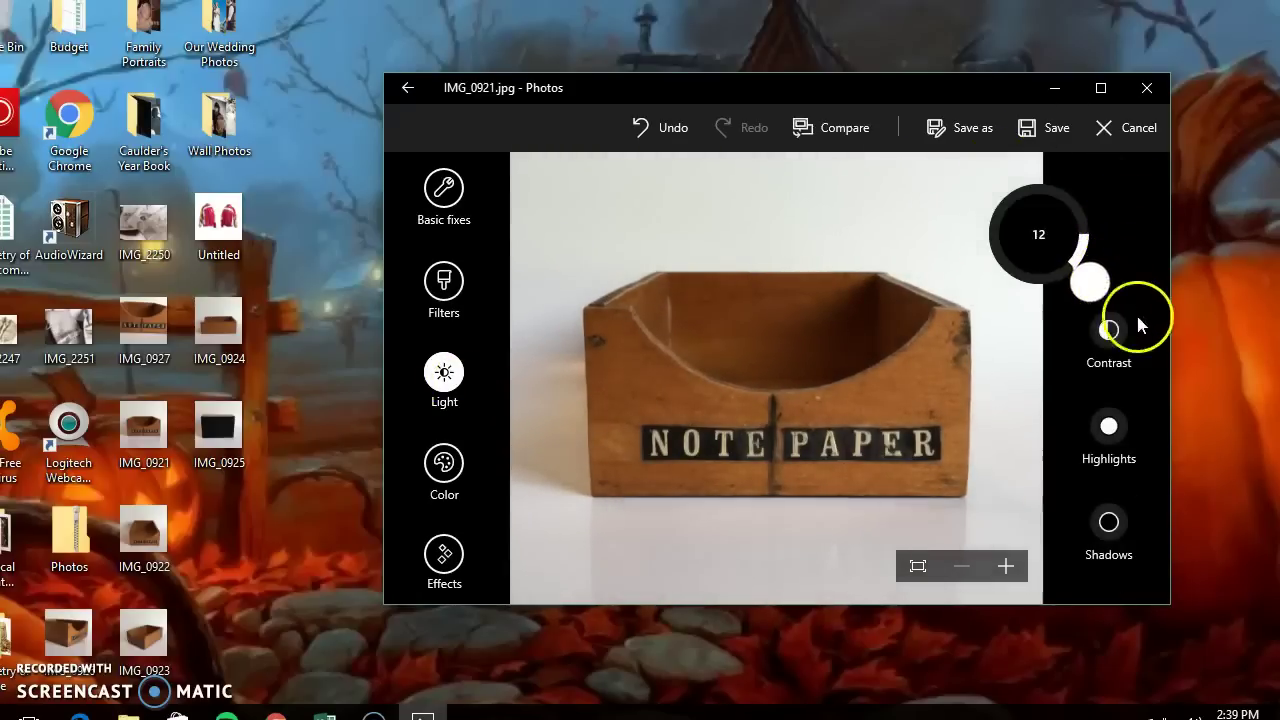
pyautogui.moveTo(1108, 328); pyautogui.dragTo(1120, 352)
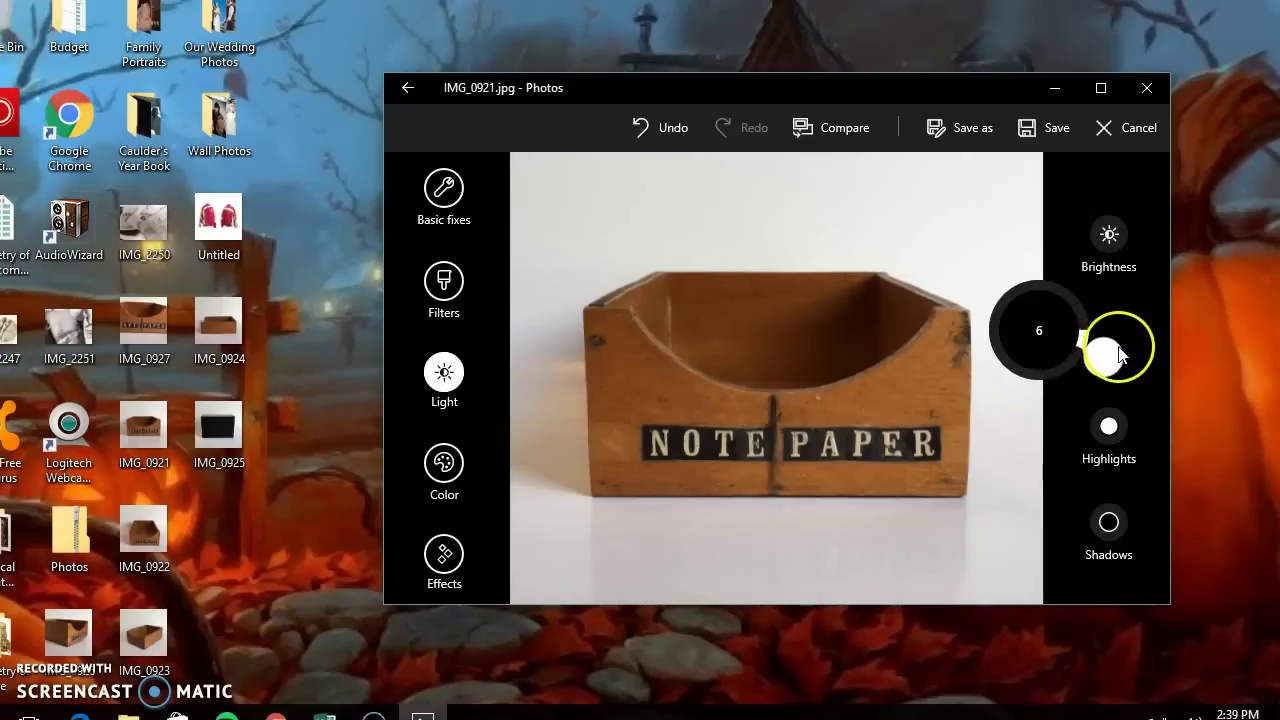
pyautogui.click(1062, 139)
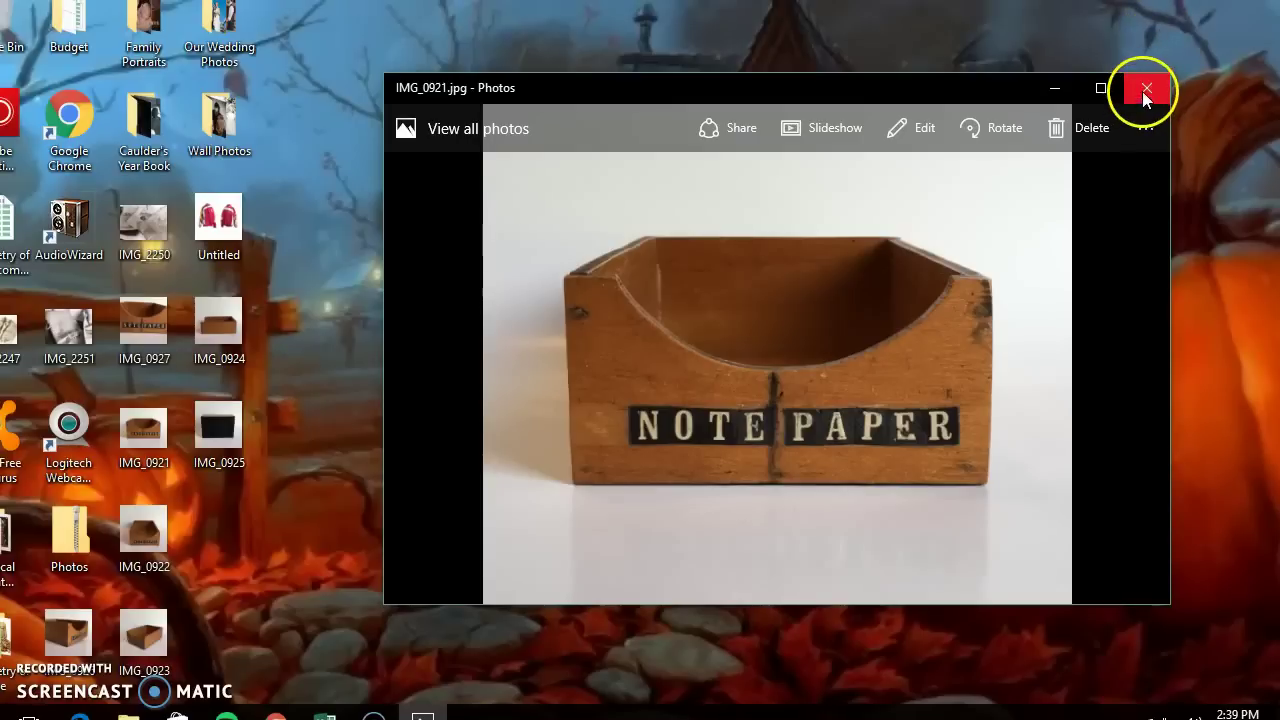
pyautogui.click(1144, 89)
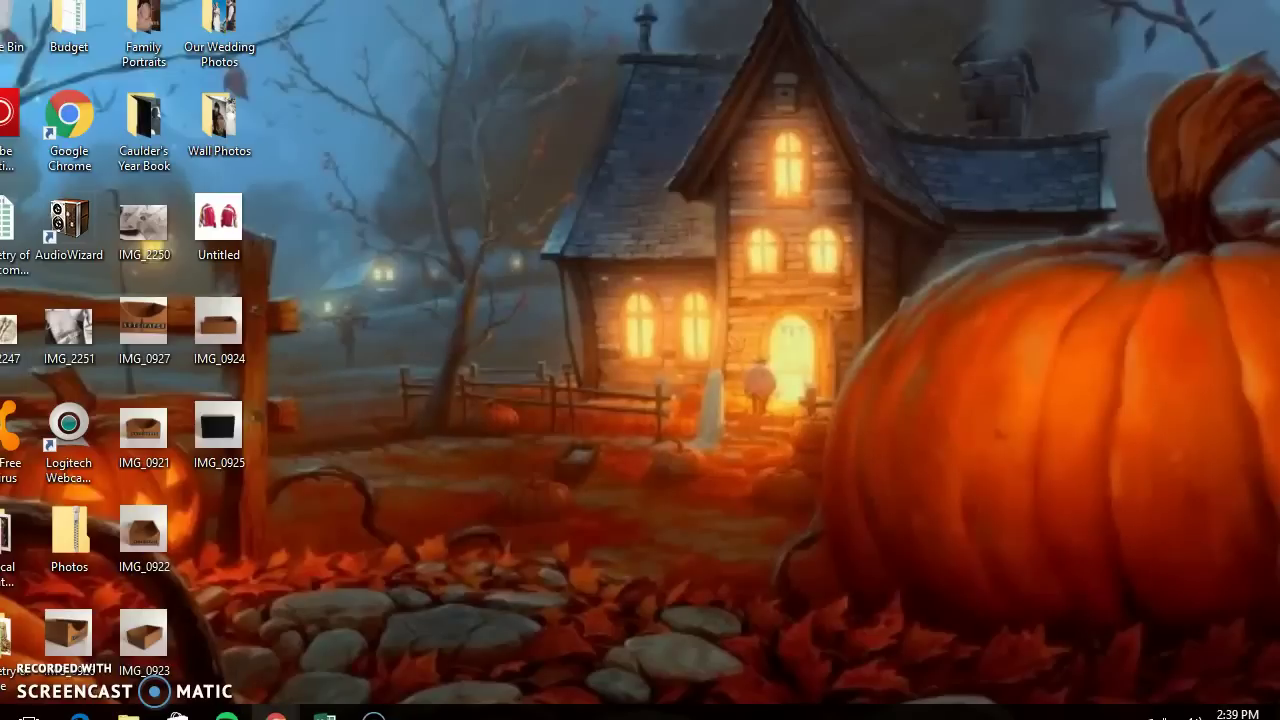
# Bring the browser back and open the public view of the Etsy shop.
pyautogui.moveTo(276, 714)
pyautogui.click(343, 566)
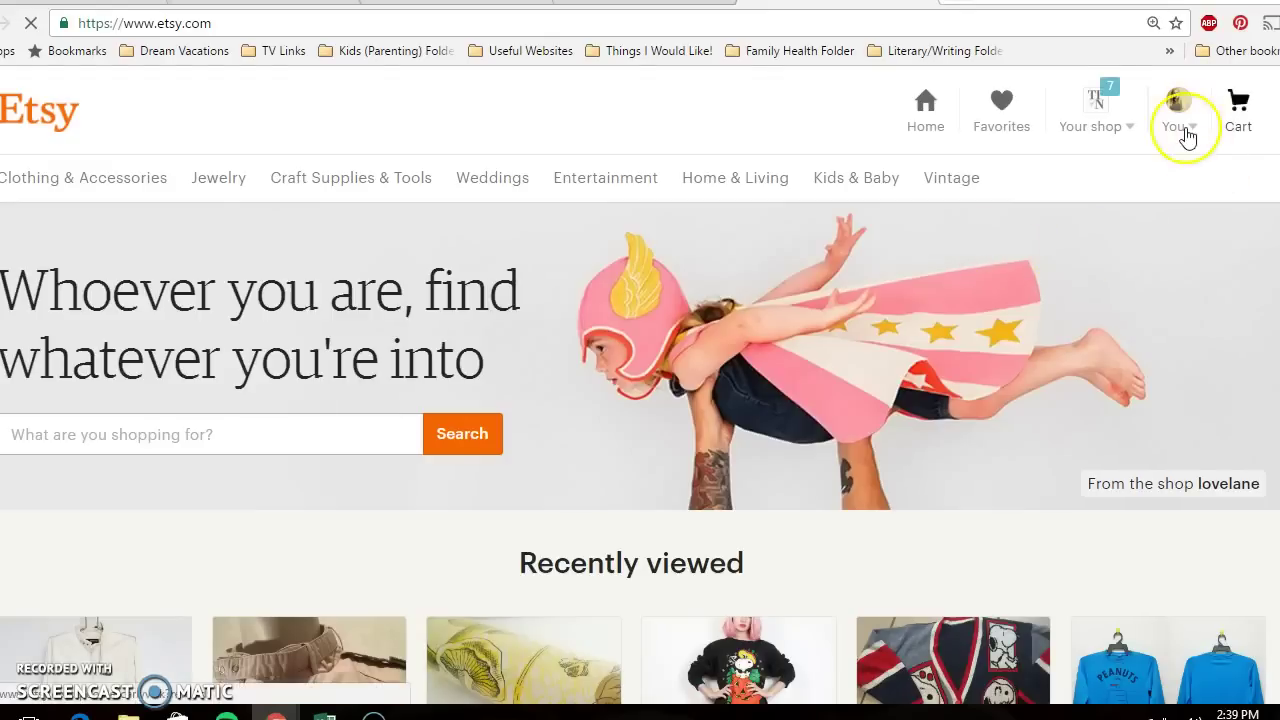
pyautogui.click(1117, 137)
pyautogui.click(828, 208)
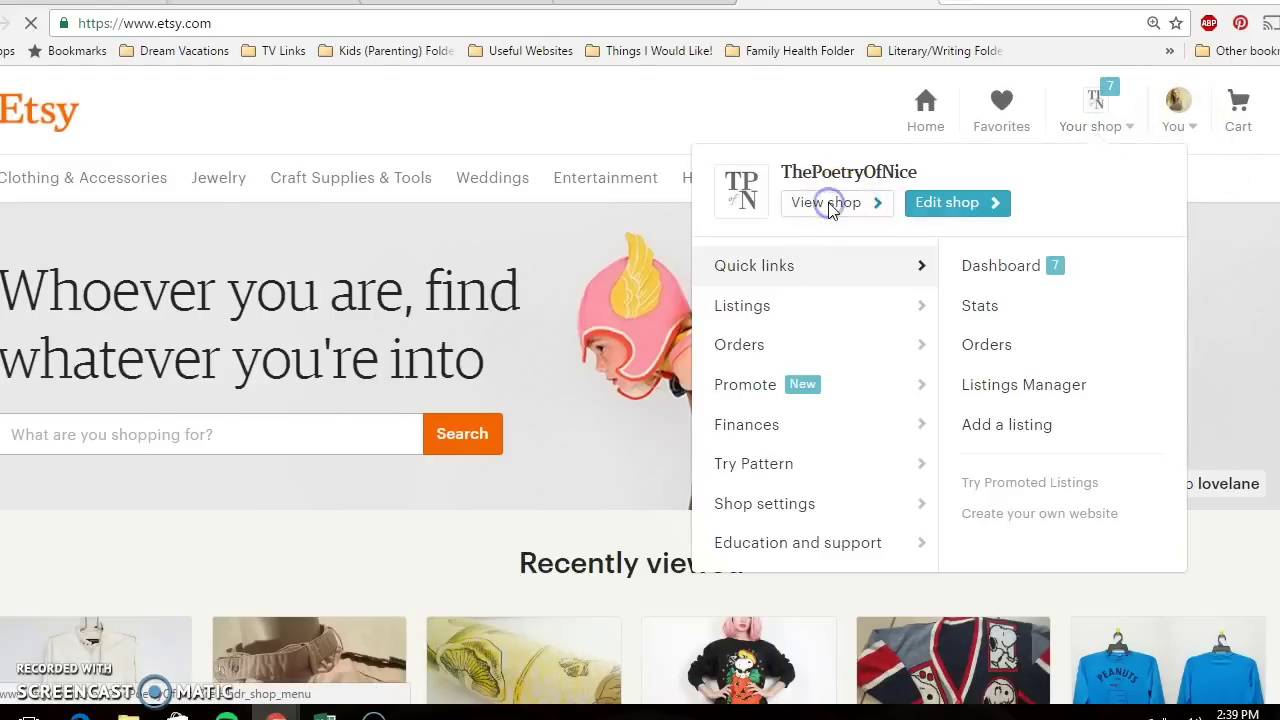
# Scroll through the shop's item listings, then return to FotoFuze's default album to add a photo.
pyautogui.scroll(-5, 986, 357)
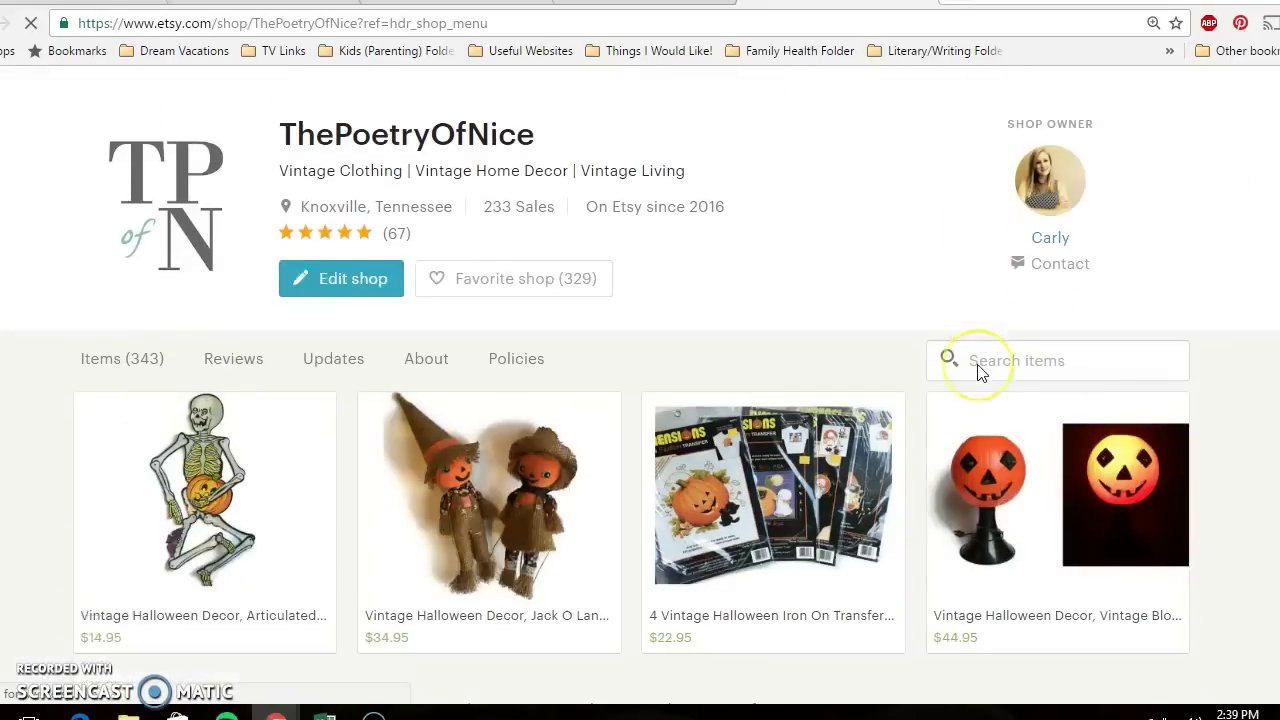
pyautogui.scroll(-7, 979, 372)
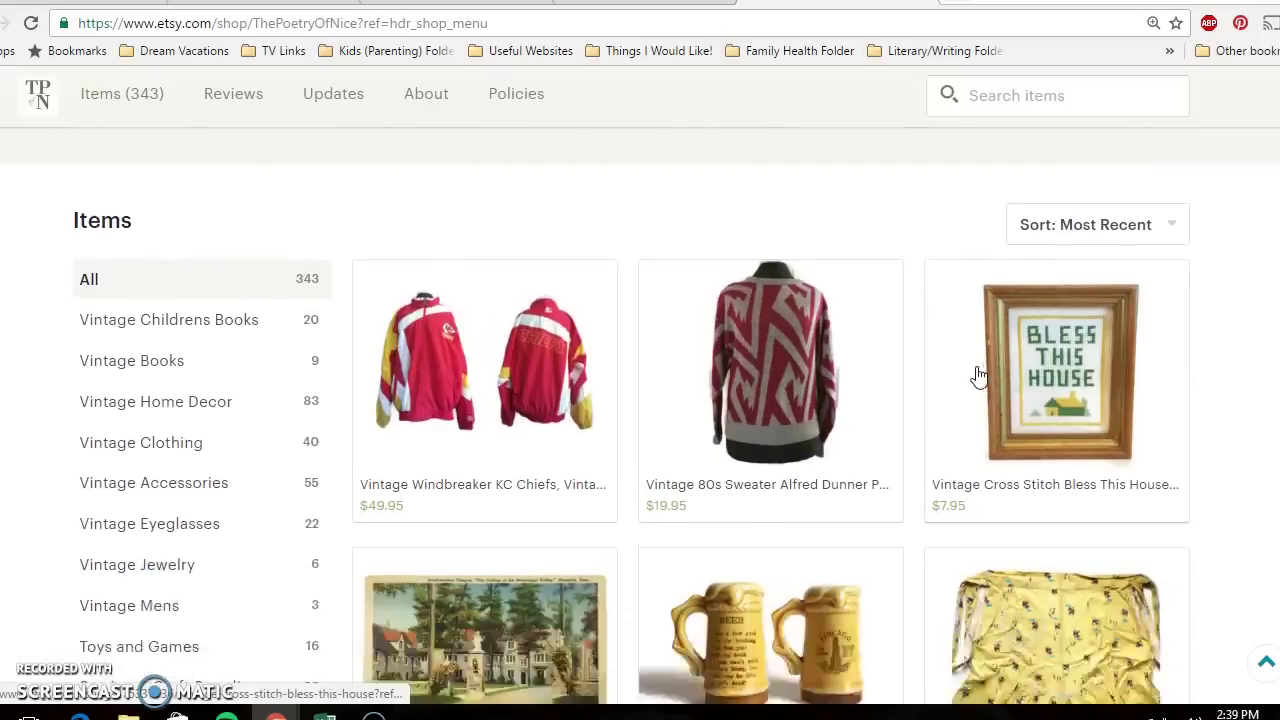
pyautogui.scroll(-2, 979, 375)
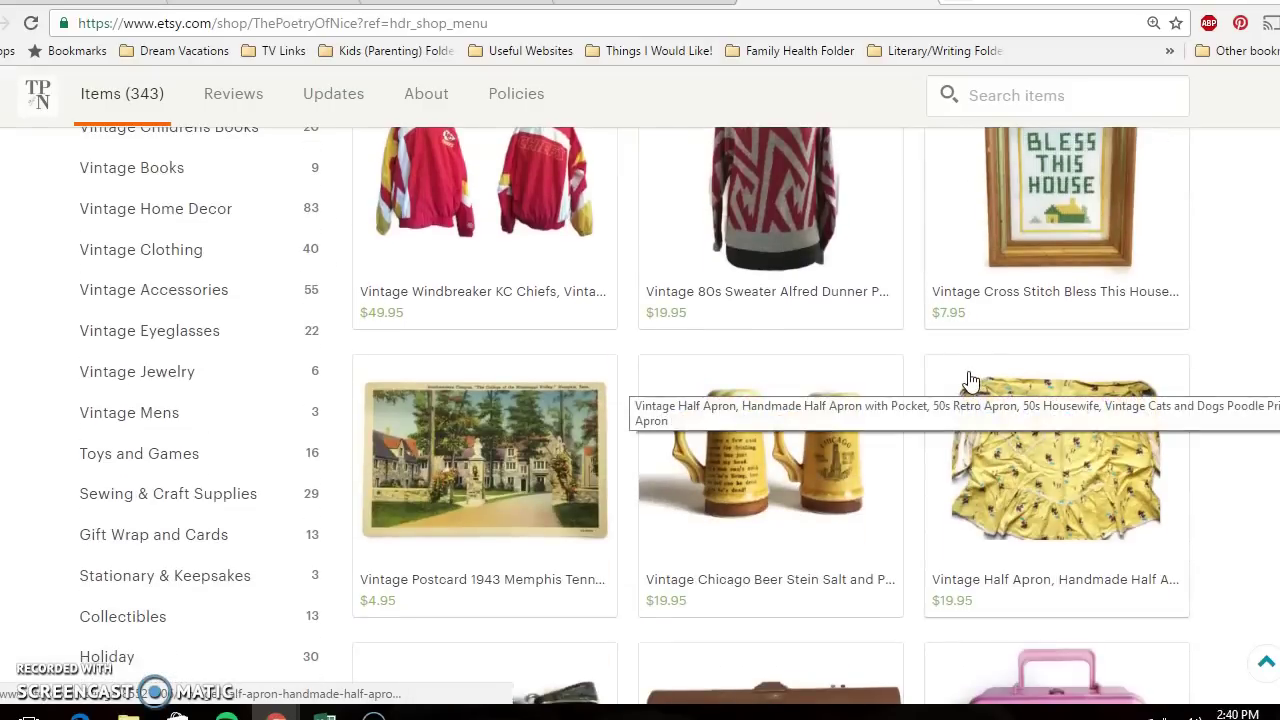
pyautogui.scroll(-1, 966, 380)
pyautogui.scroll(-2, 966, 380)
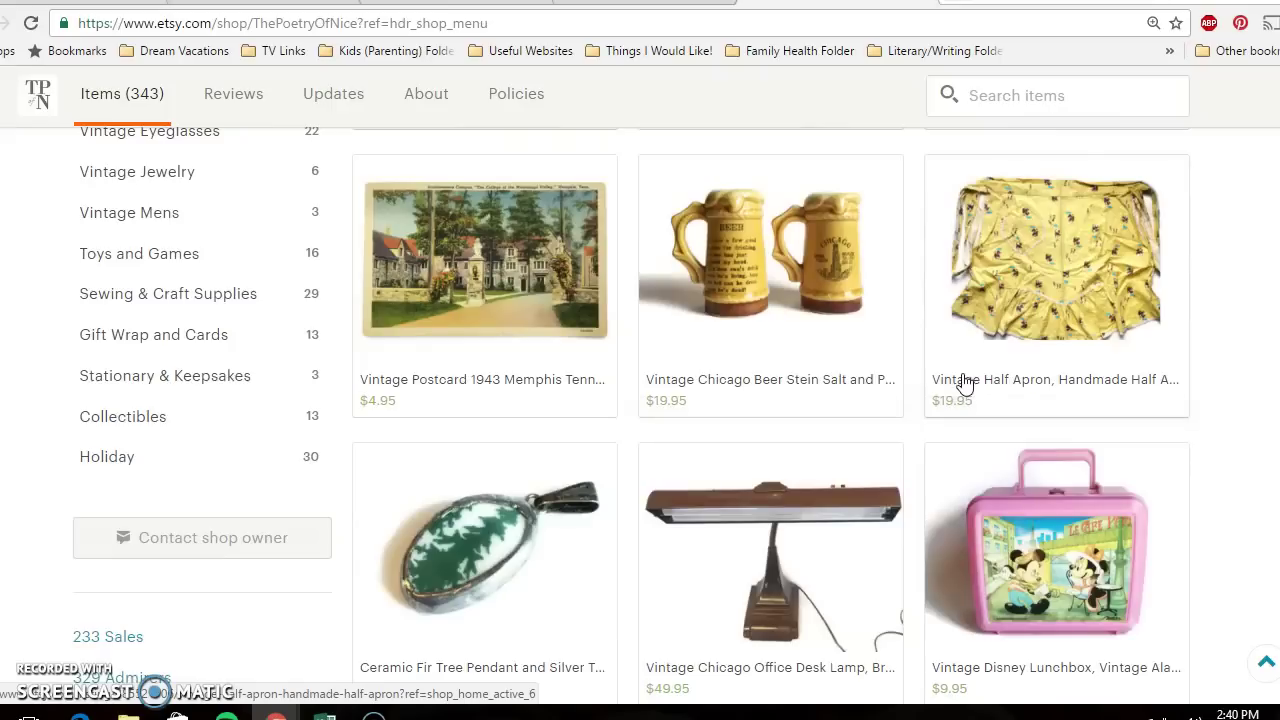
pyautogui.scroll(-6, 966, 380)
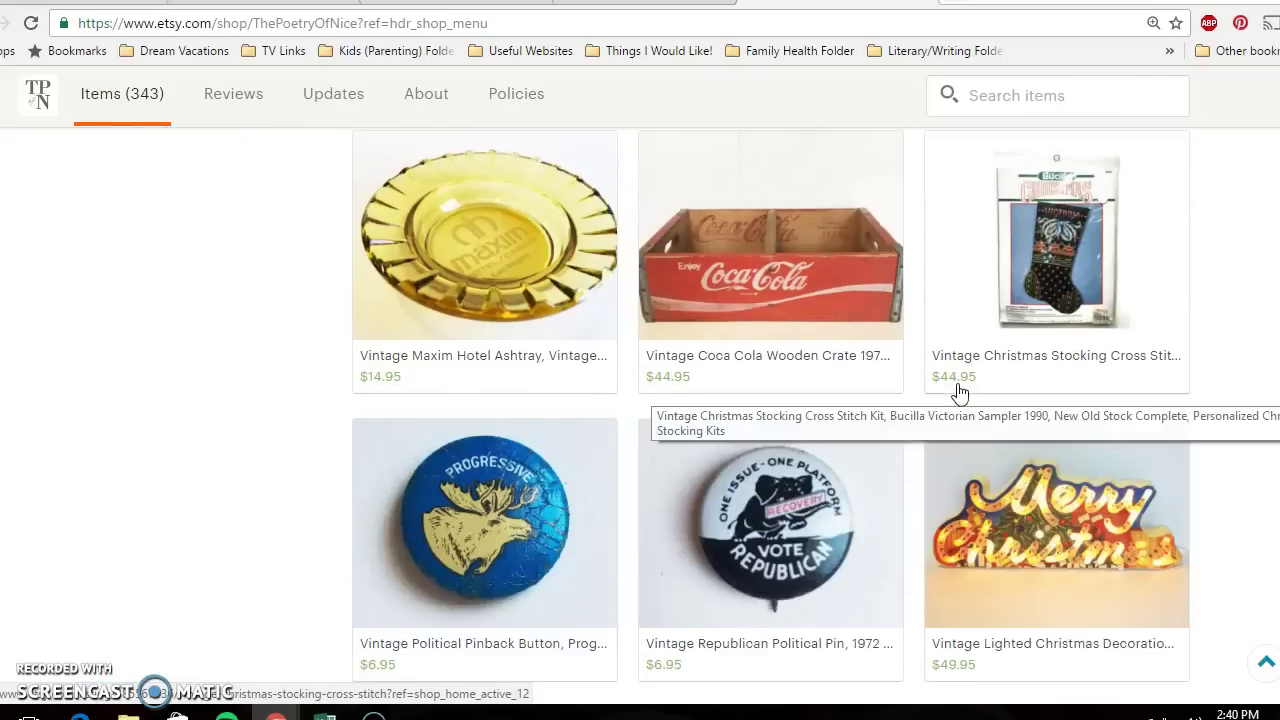
pyautogui.click(785, 525)
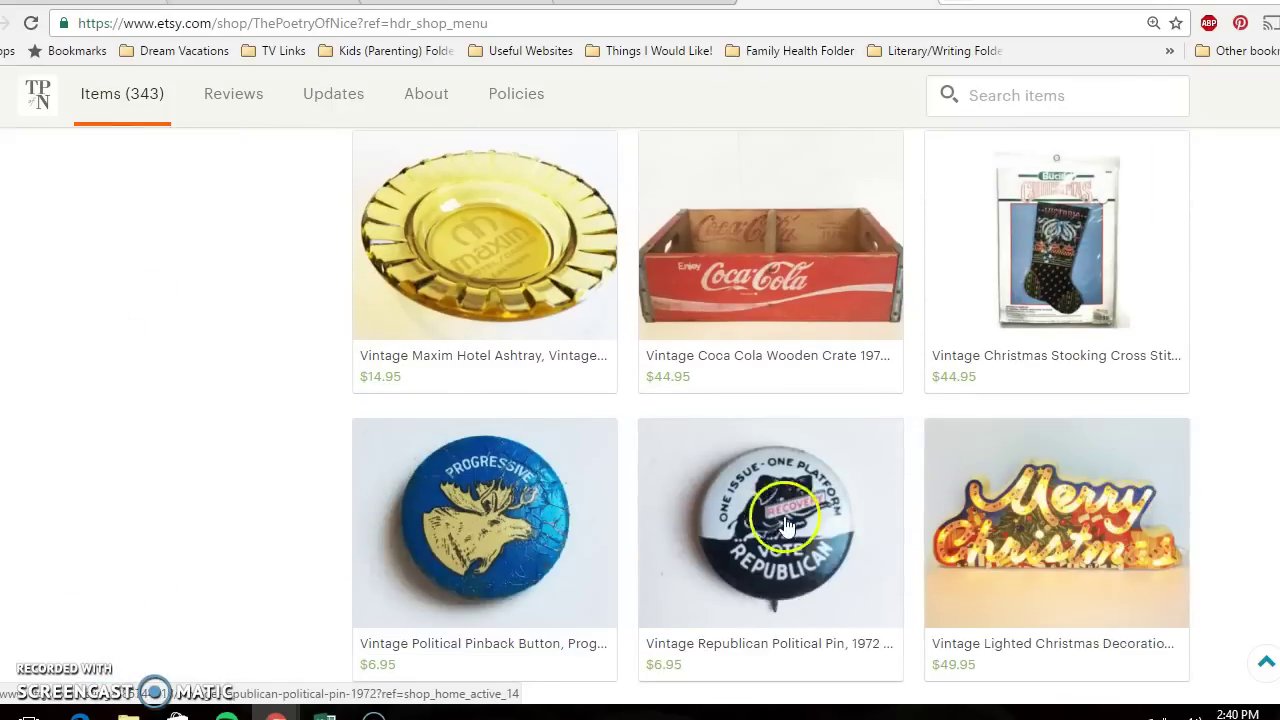
pyautogui.scroll(2, 1108, 406)
pyautogui.scroll(-3, 1150, 430)
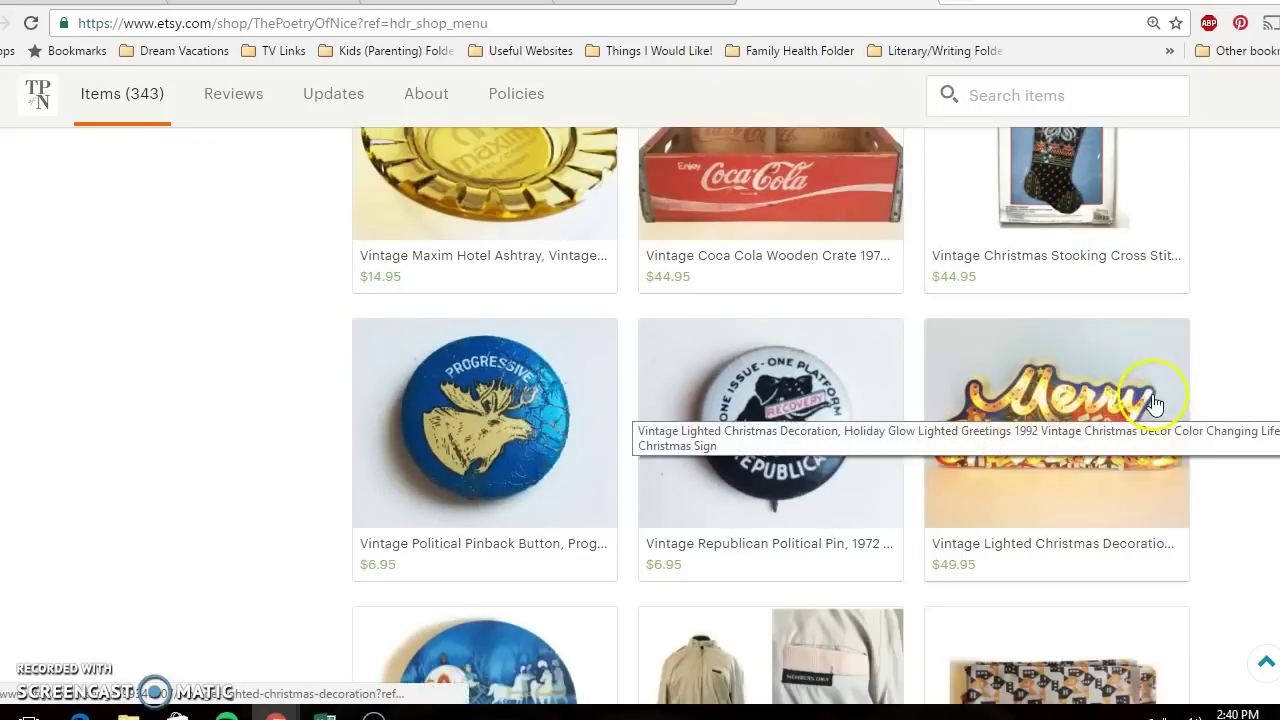
pyautogui.scroll(-2, 1155, 403)
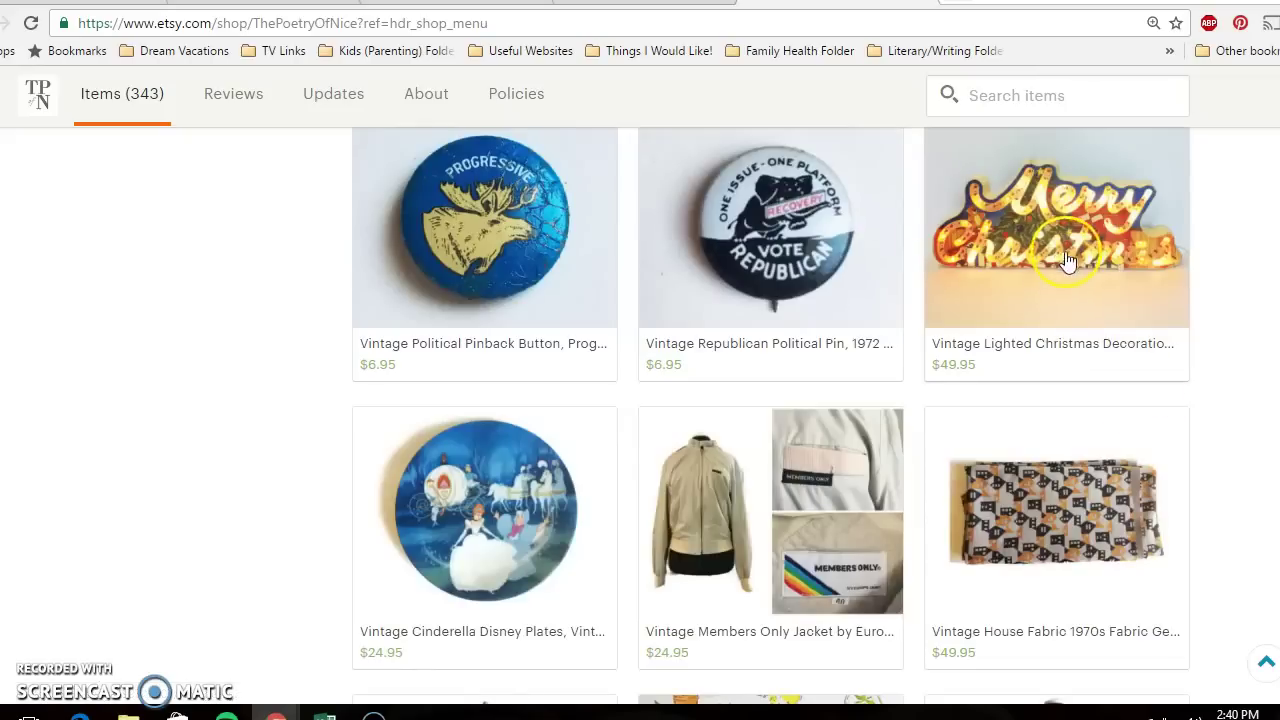
pyautogui.scroll(-6, 1060, 355)
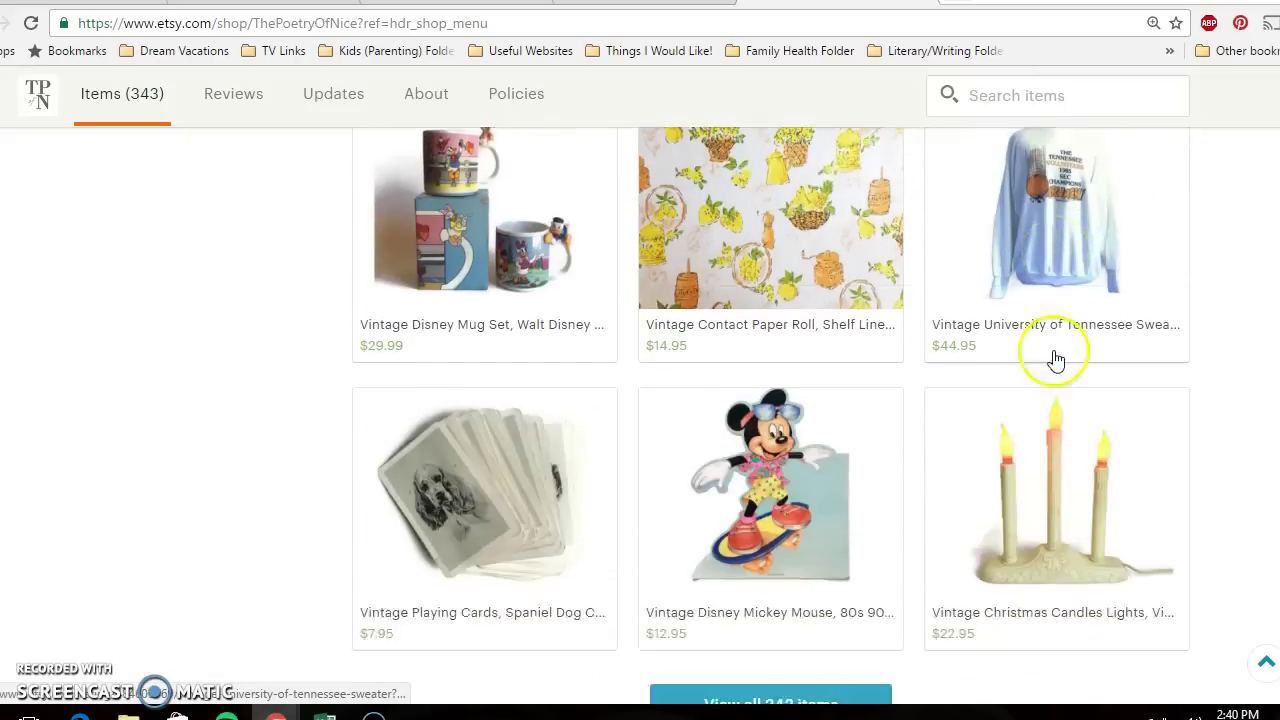
pyautogui.scroll(-2, 1050, 358)
pyautogui.scroll(10, 1050, 352)
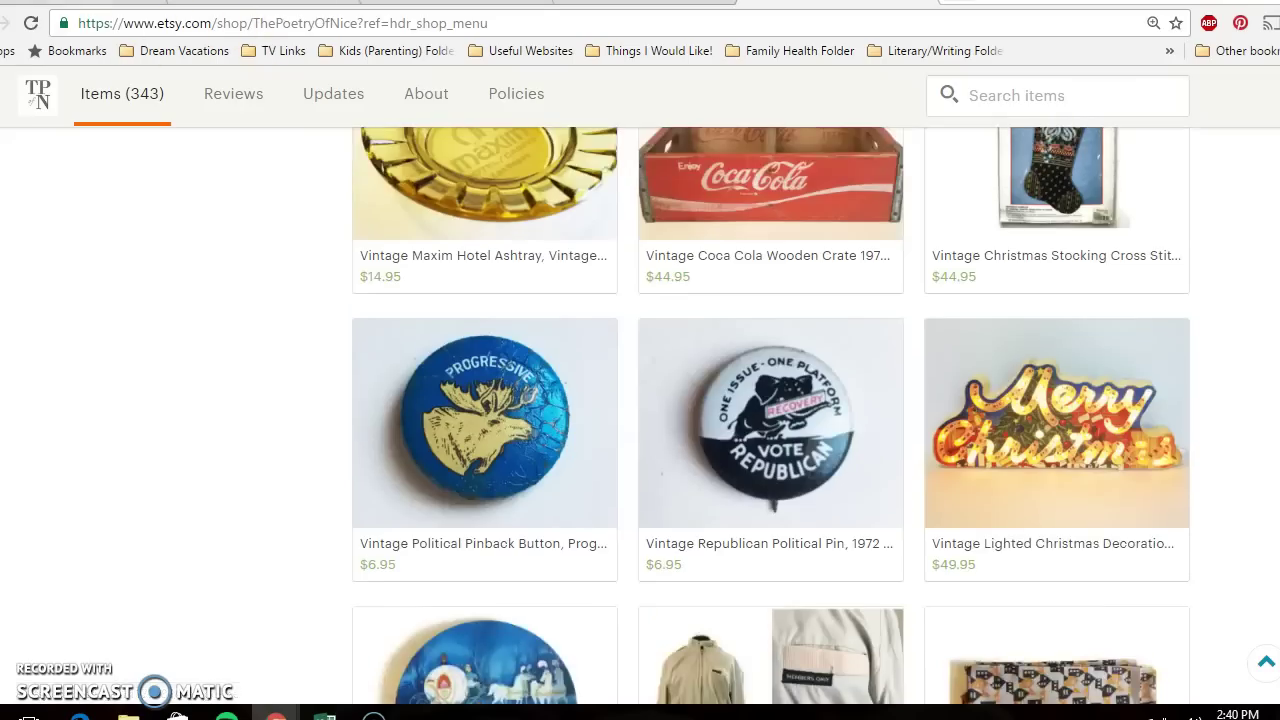
pyautogui.hotkey('ctrl', 'Tab')
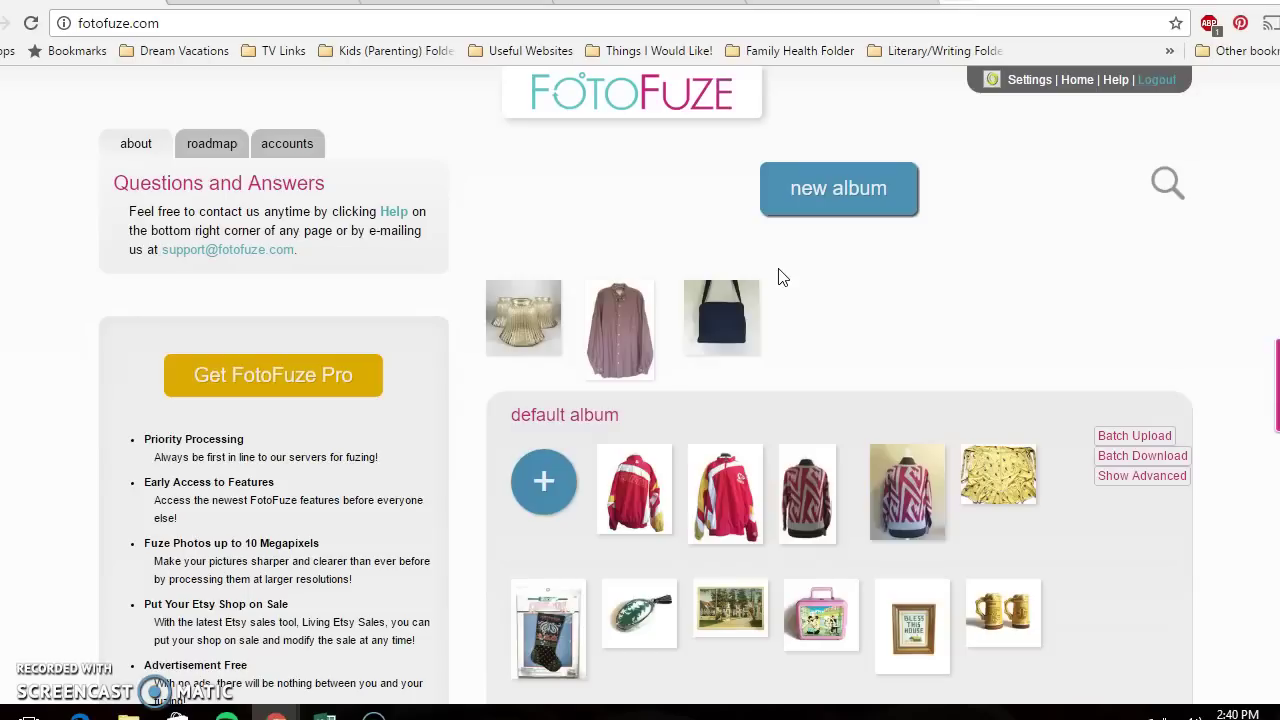
pyautogui.click(556, 480)
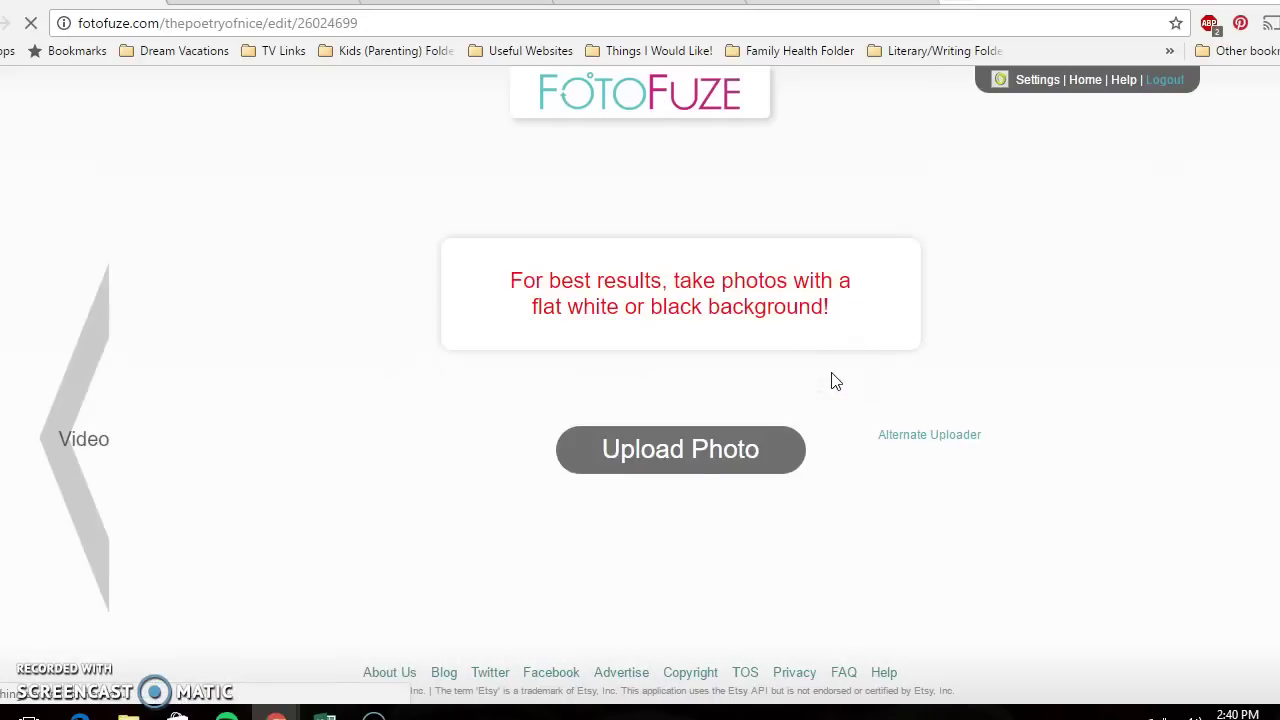
# Upload IMG_0921, highlight the Note Paper box and its shadow, and fuze it onto white.
pyautogui.click(706, 458)
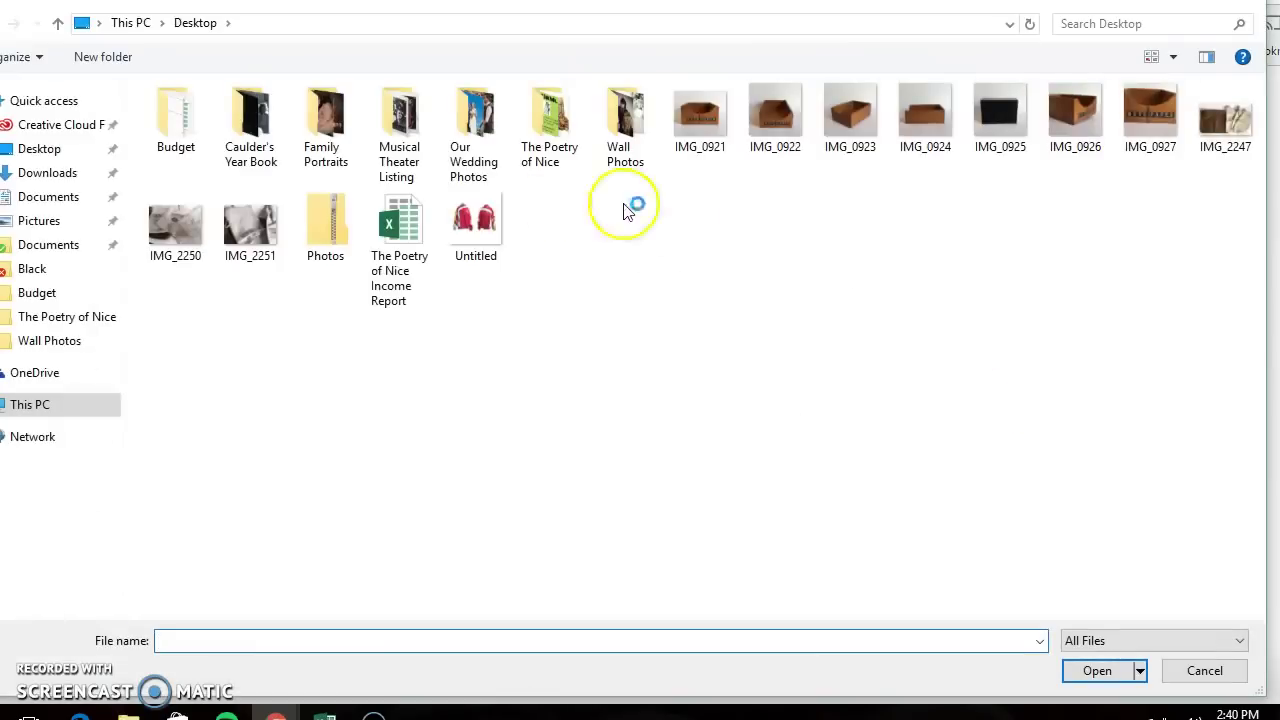
pyautogui.doubleClick(700, 110)
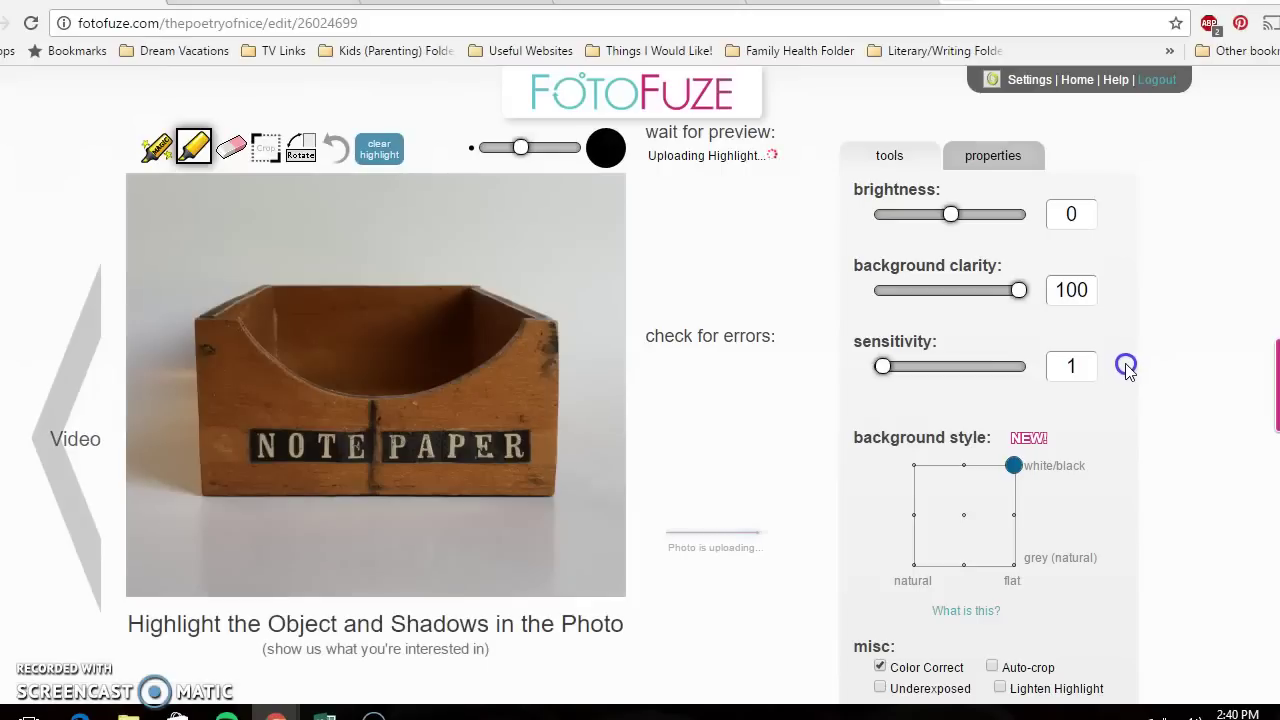
pyautogui.click(164, 146)
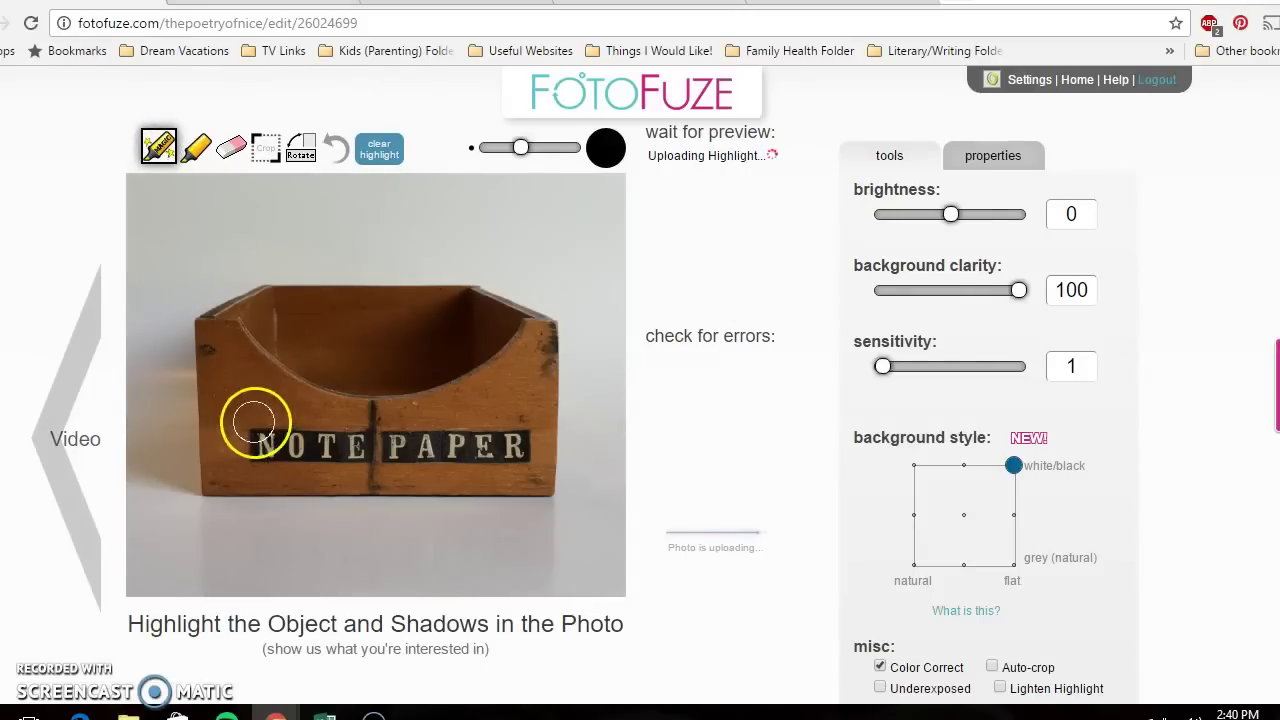
pyautogui.moveTo(254, 423)
pyautogui.mouseDown()
pyautogui.moveTo(220, 331)
pyautogui.moveTo(267, 307)
pyautogui.moveTo(470, 308)
pyautogui.moveTo(537, 337)
pyautogui.moveTo(511, 323)
pyautogui.moveTo(537, 356)
pyautogui.moveTo(533, 480)
pyautogui.moveTo(228, 484)
pyautogui.moveTo(222, 453)
pyautogui.moveTo(238, 430)
pyautogui.moveTo(306, 395)
pyautogui.moveTo(386, 382)
pyautogui.moveTo(358, 371)
pyautogui.moveTo(193, 460)
pyautogui.moveTo(171, 434)
pyautogui.moveTo(183, 400)
pyautogui.mouseUp()
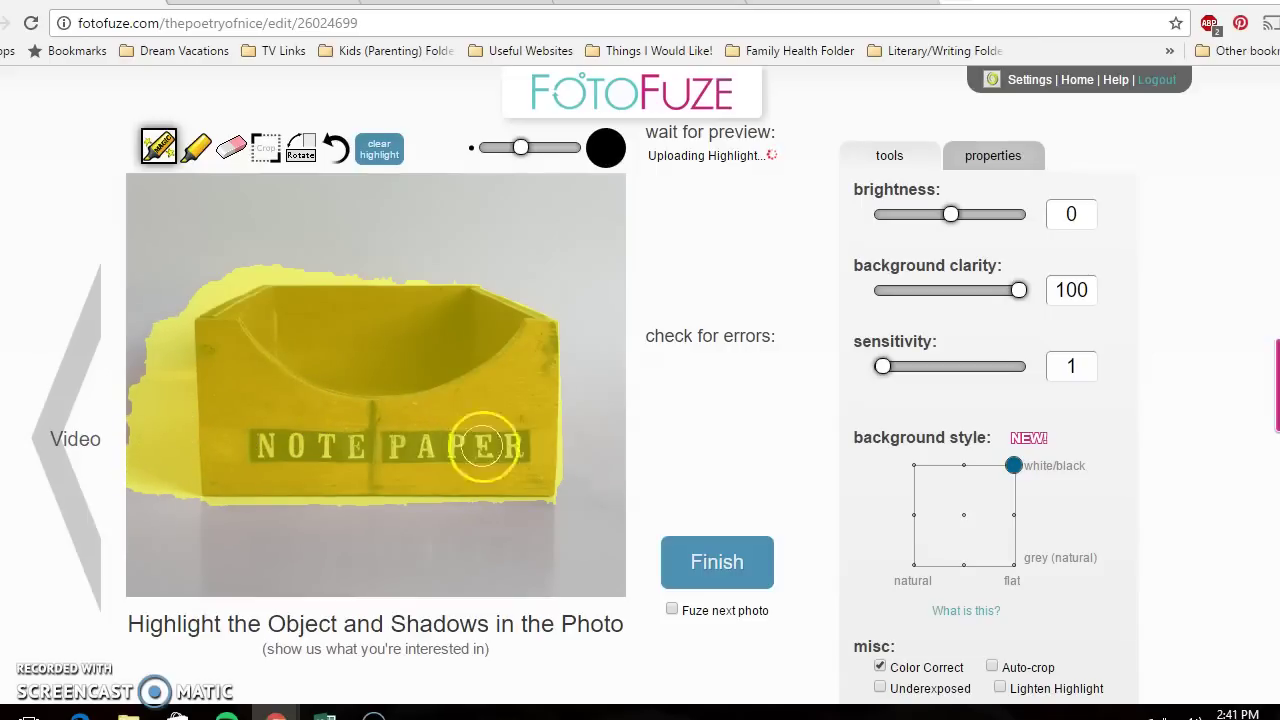
pyautogui.click(700, 563)
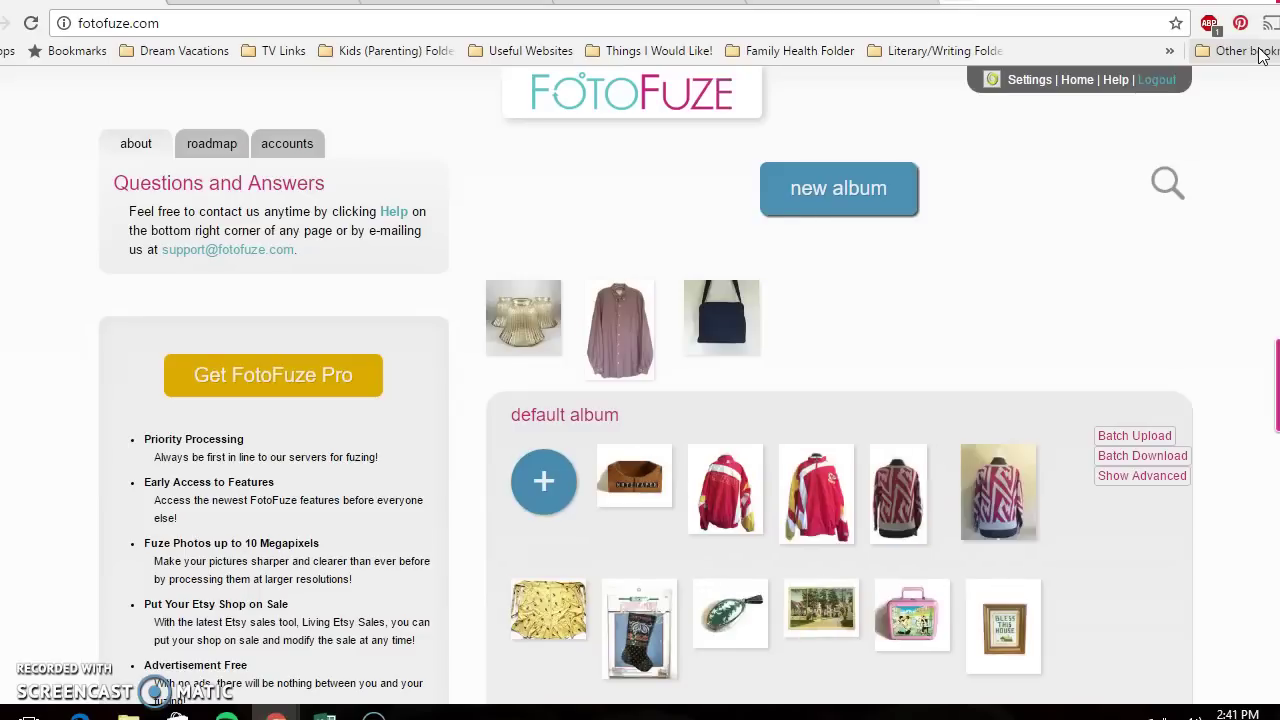
pyautogui.click(630, 480)
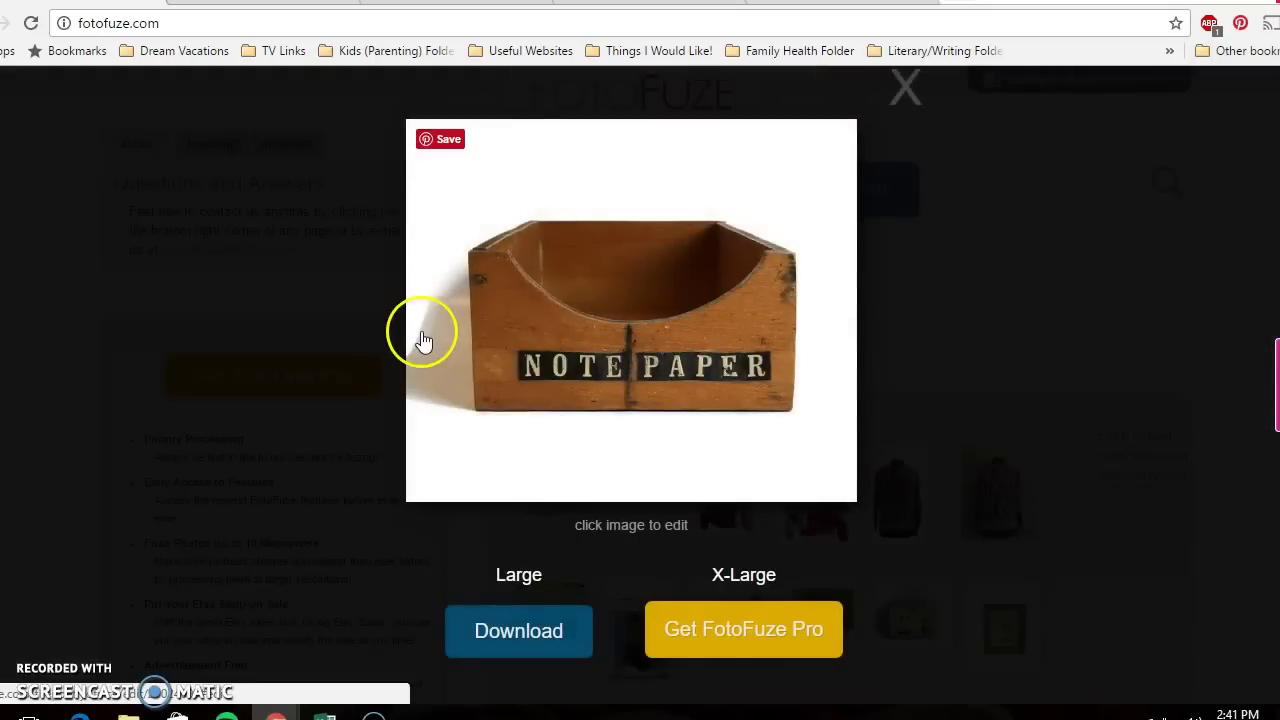
# Reprocess the highlighted box photo and open the finished result enlarged.
pyautogui.click(636, 334)
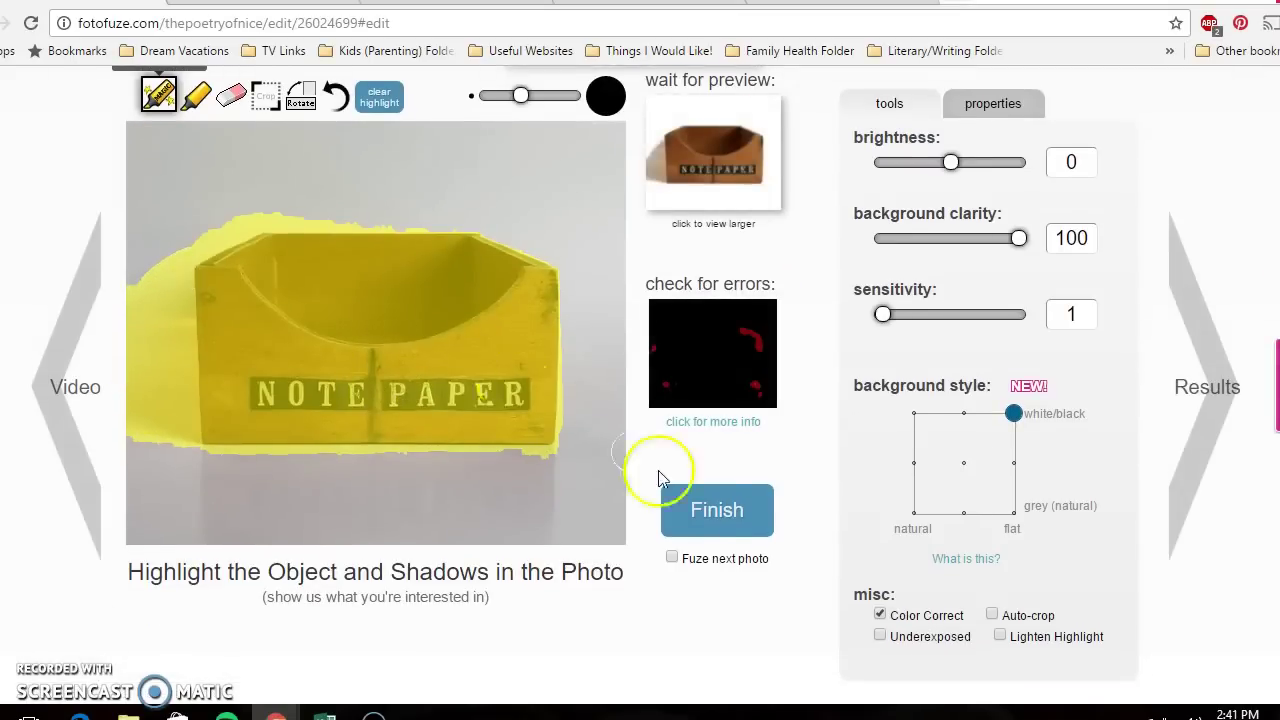
pyautogui.click(680, 512)
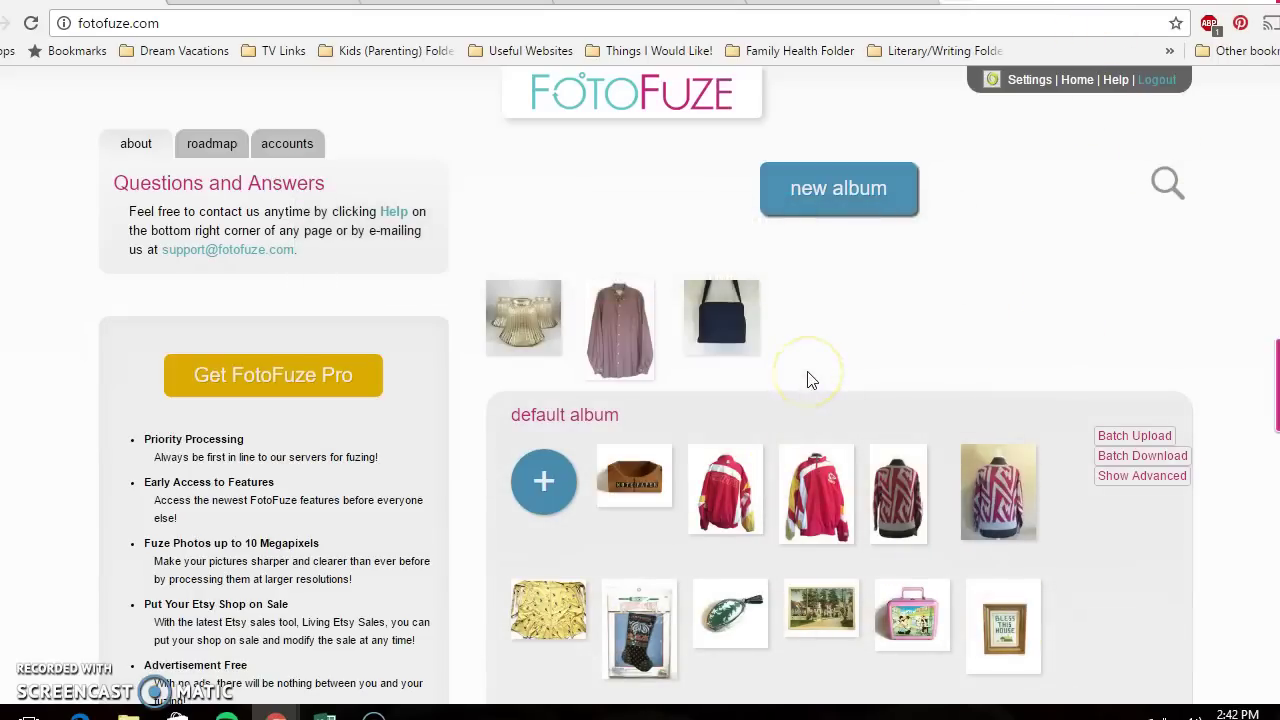
pyautogui.click(640, 478)
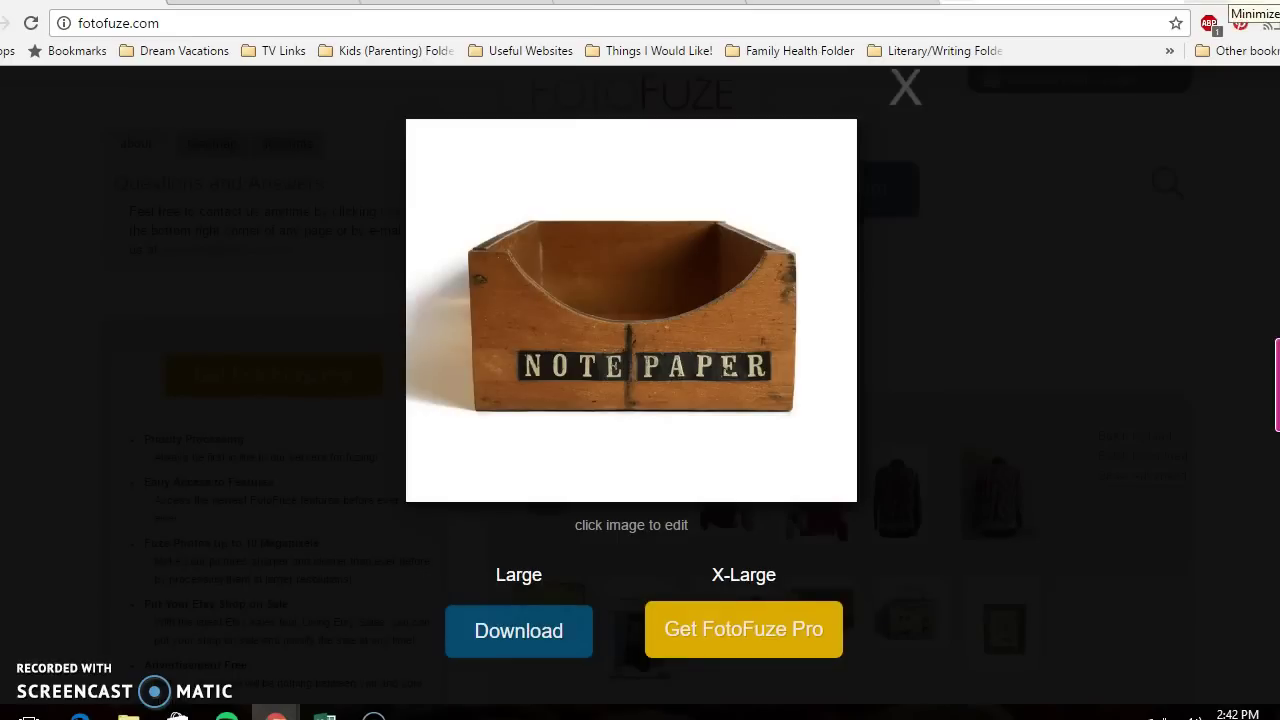
# Drag the finished white-background box image onto the desktop and restore the browser.
pyautogui.click(1262, 8)
pyautogui.moveTo(763, 529); pyautogui.dragTo(520, 103)
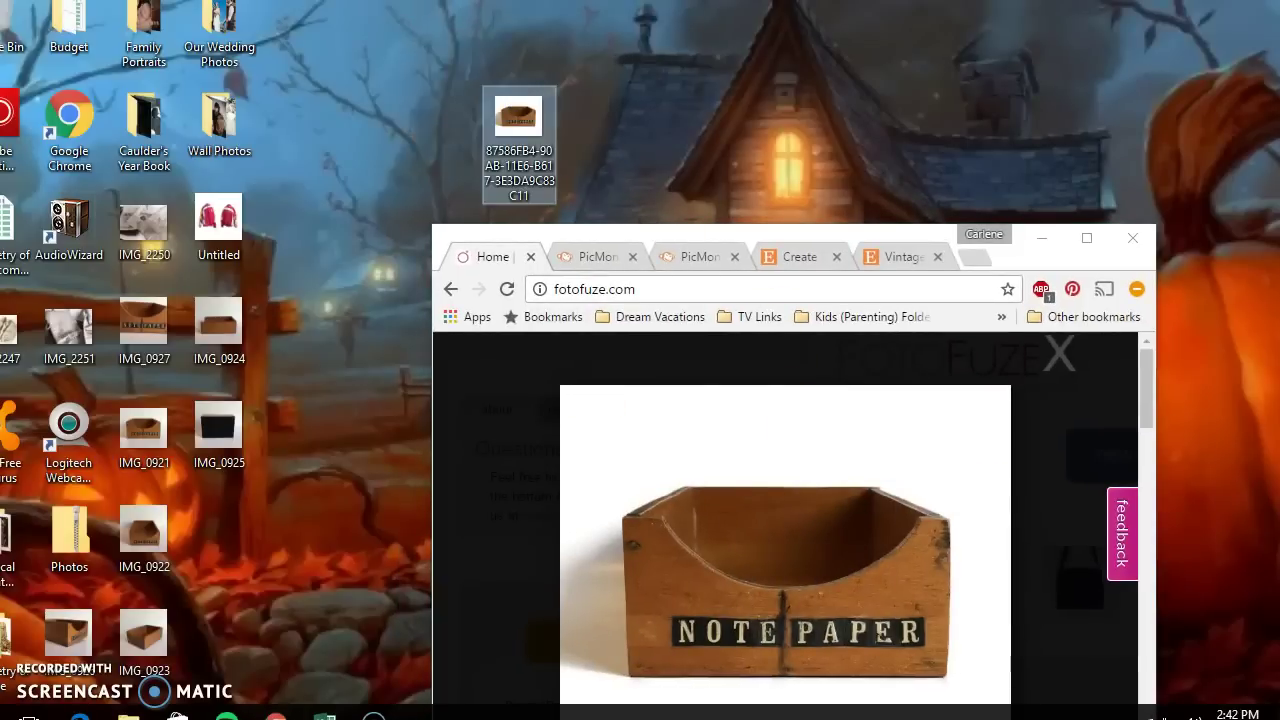
pyautogui.click(1088, 244)
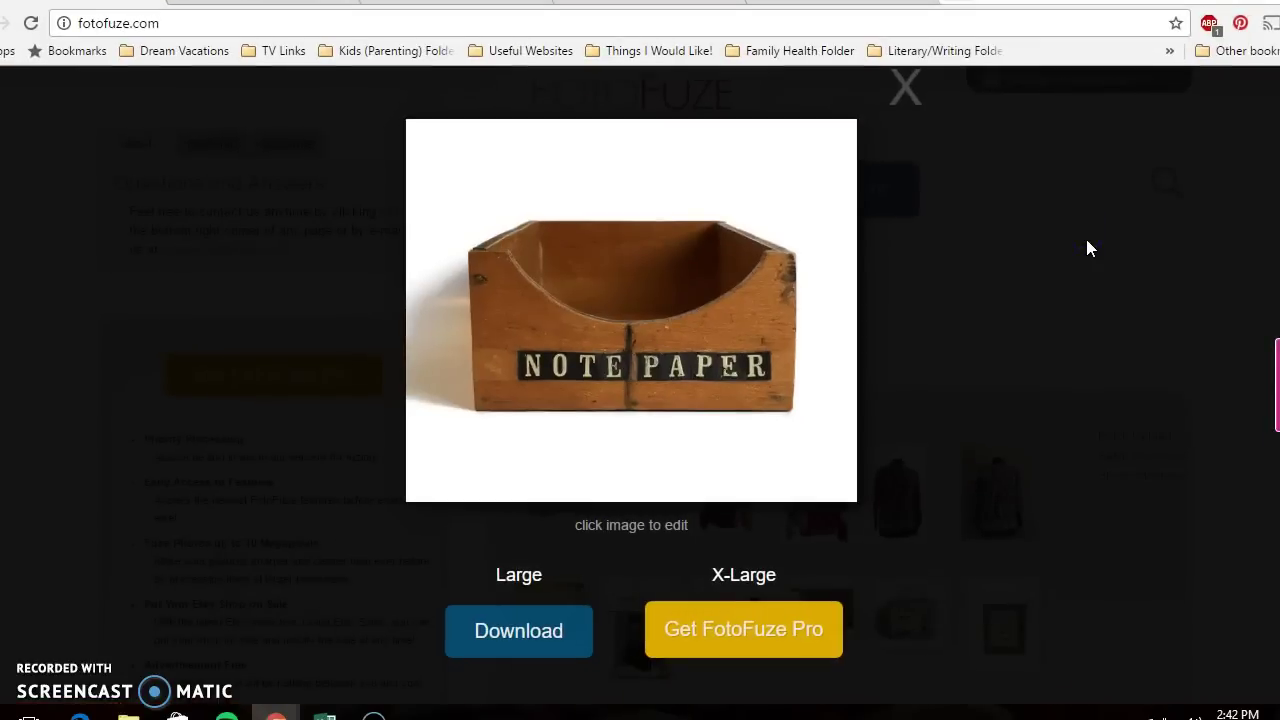
pyautogui.hotkey('ctrl', 'Tab')
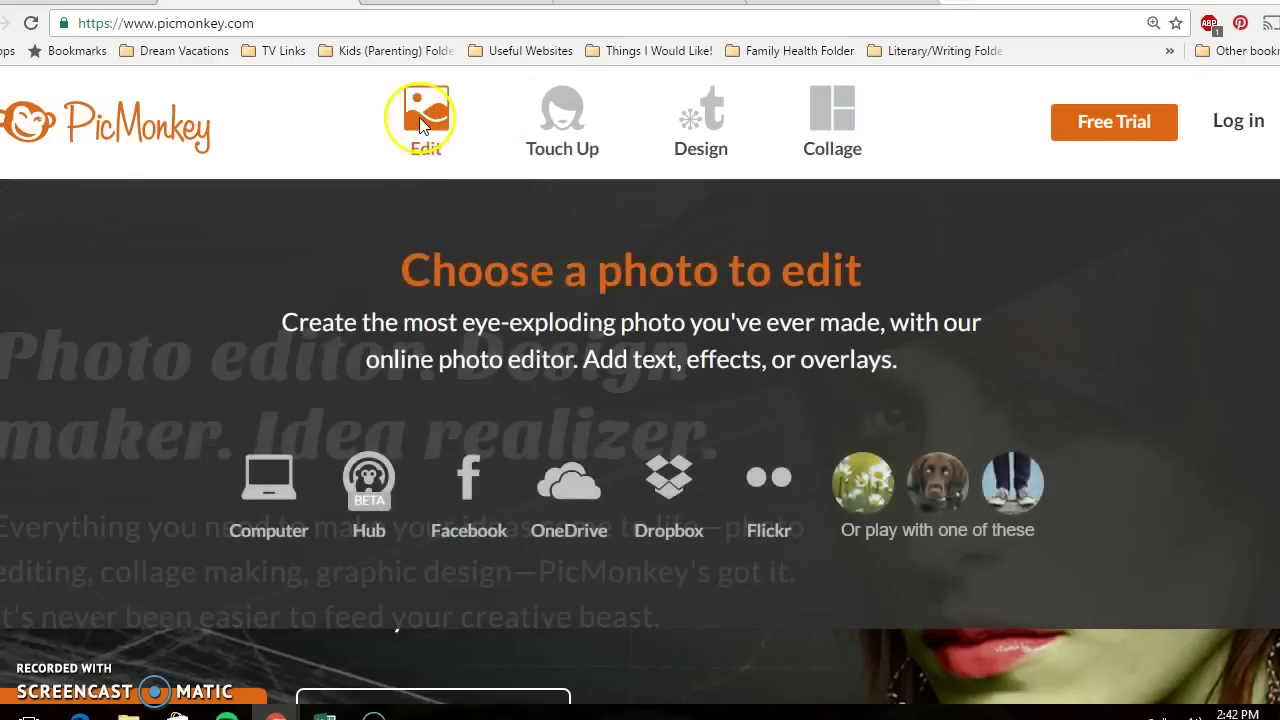
# Start a blank canvas design and add the white-background box image as an overlay.
pyautogui.click(745, 145)
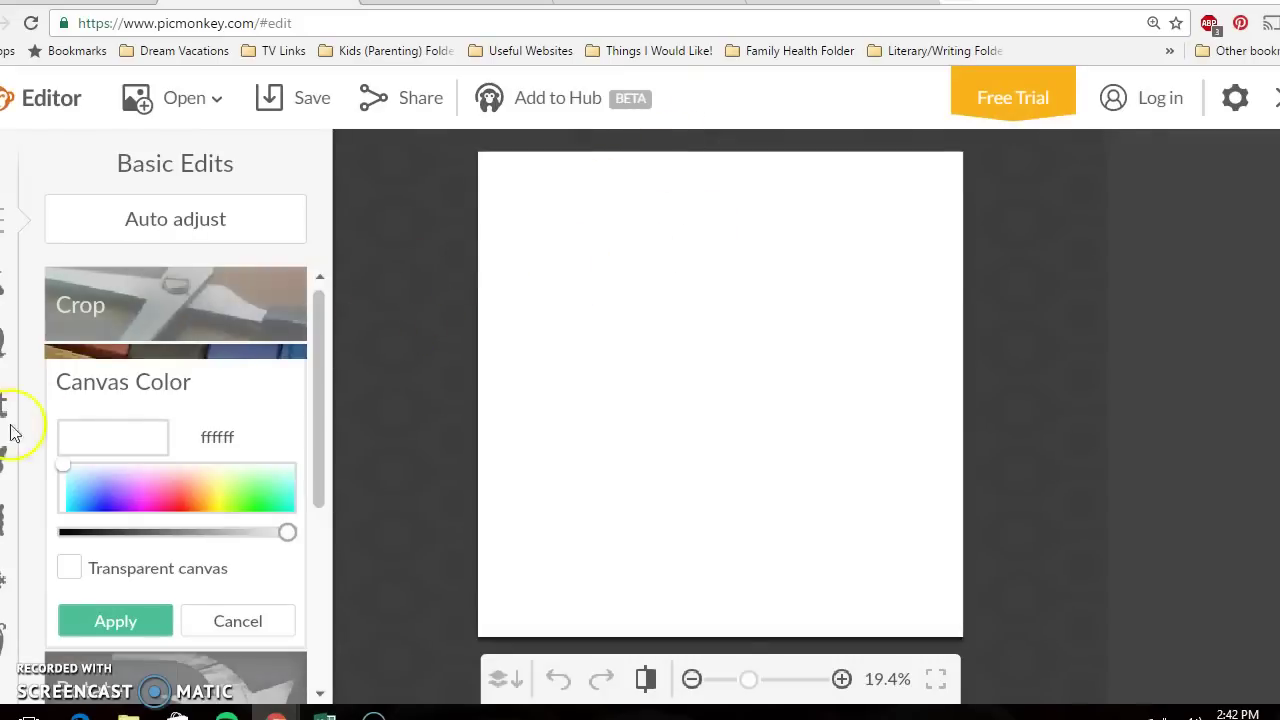
pyautogui.click(4, 458)
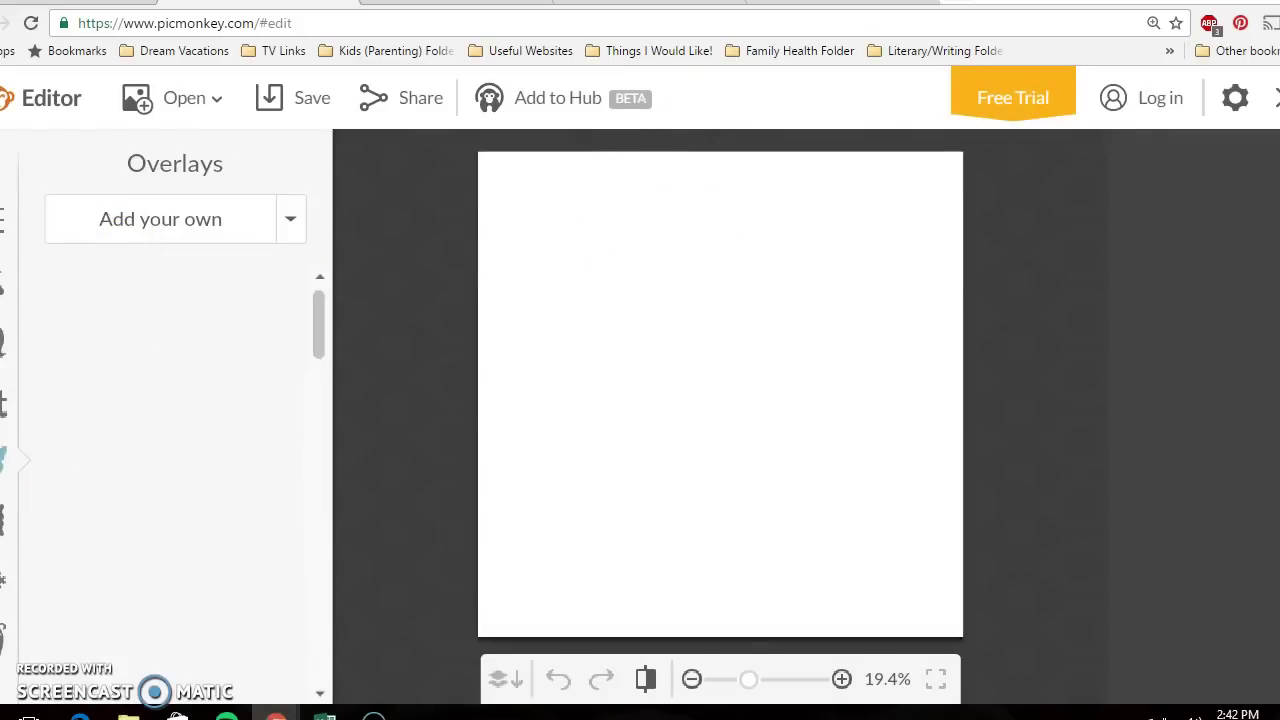
pyautogui.click(162, 218)
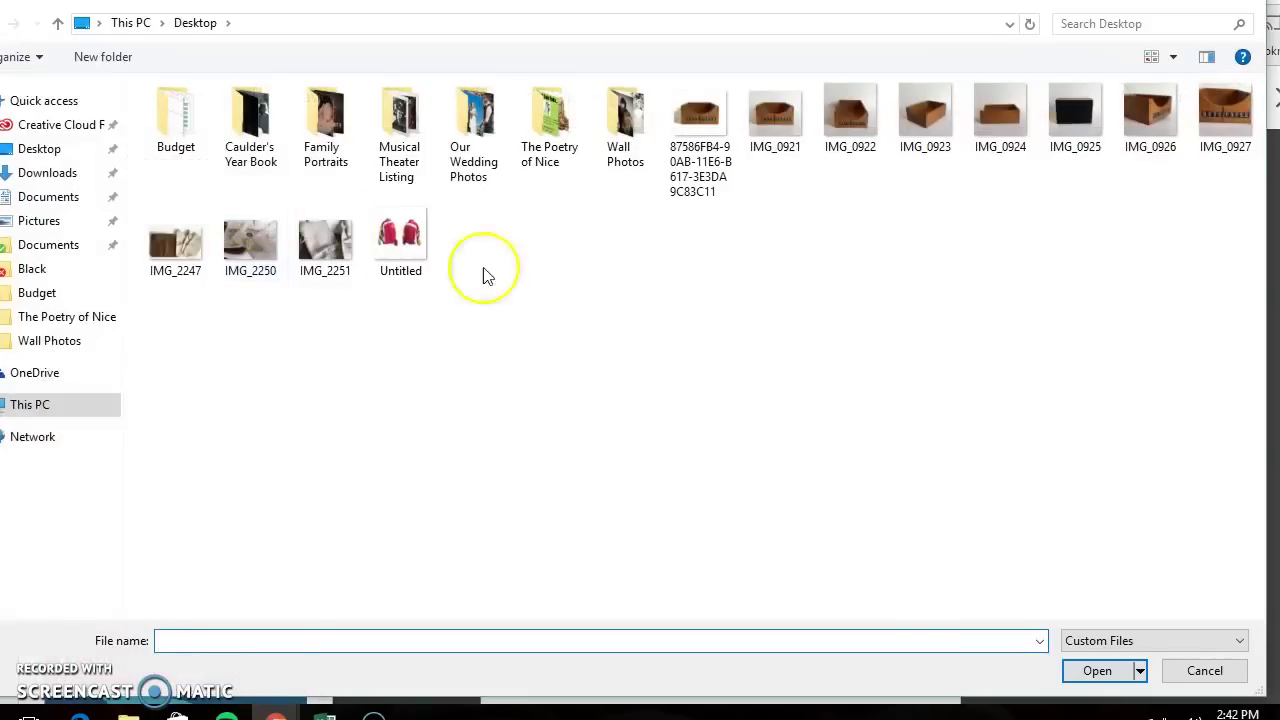
pyautogui.doubleClick(686, 119)
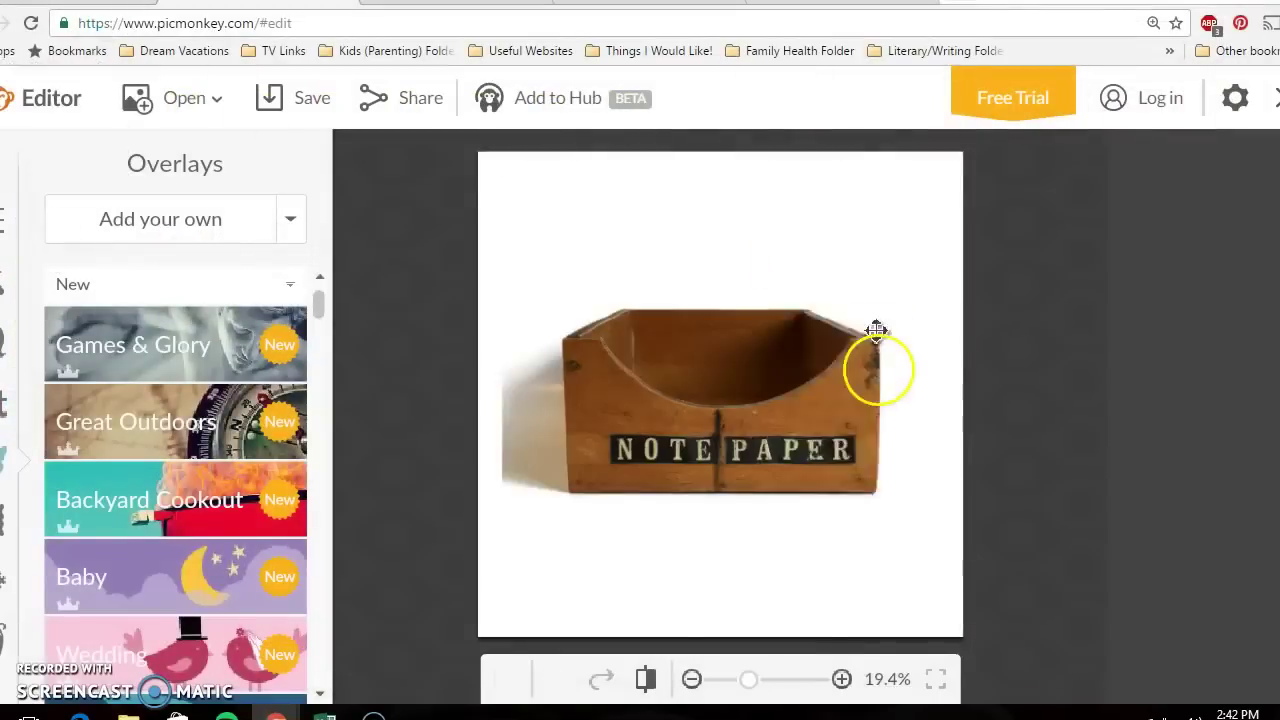
# Shrink the box overlay and reposition it centred on the canvas.
pyautogui.click(689, 170)
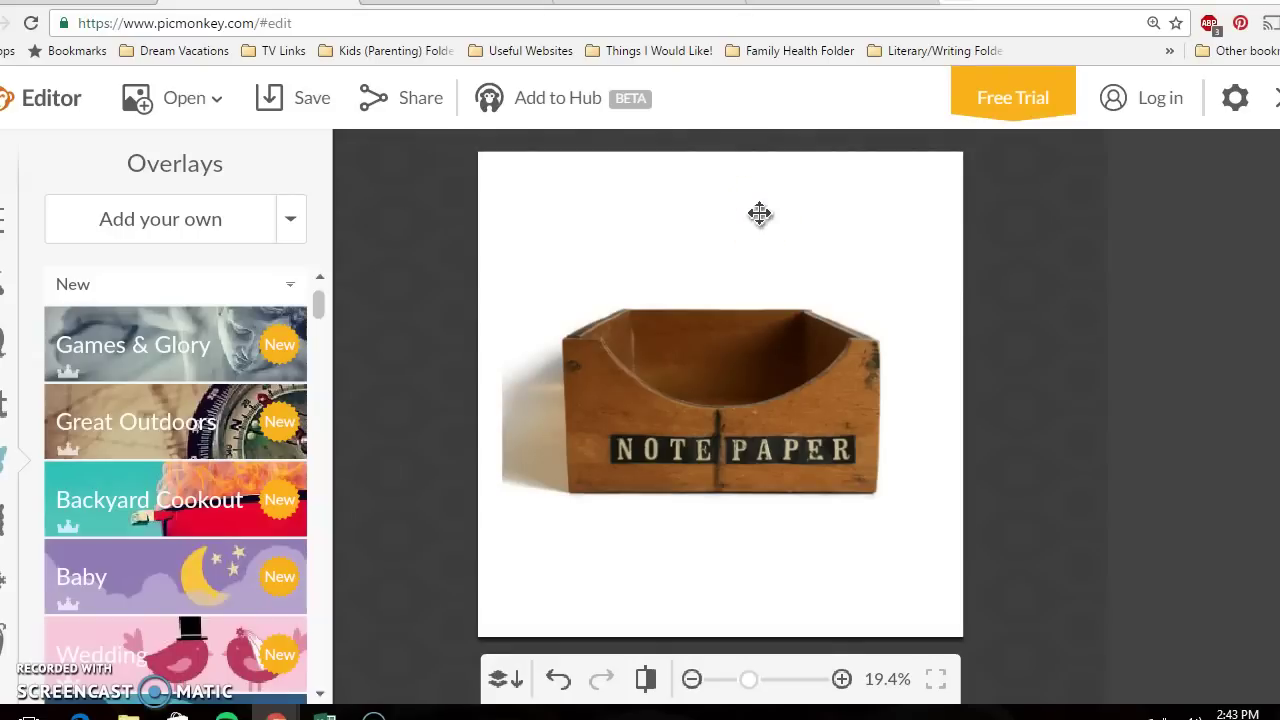
pyautogui.click(757, 222)
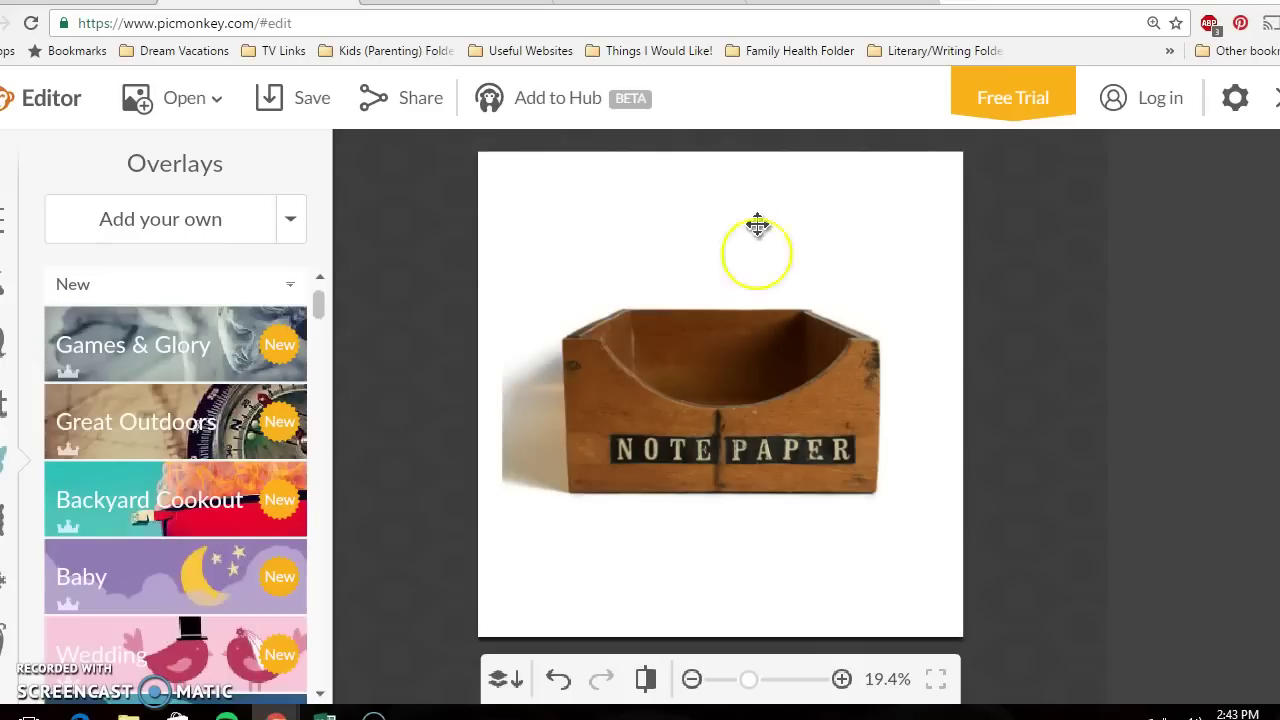
pyautogui.moveTo(505, 213); pyautogui.dragTo(567, 268)
pyautogui.moveTo(814, 471); pyautogui.dragTo(755, 423)
# Save the design to the desktop as Untitled3 instead of replacing Untitled.
pyautogui.click(287, 100)
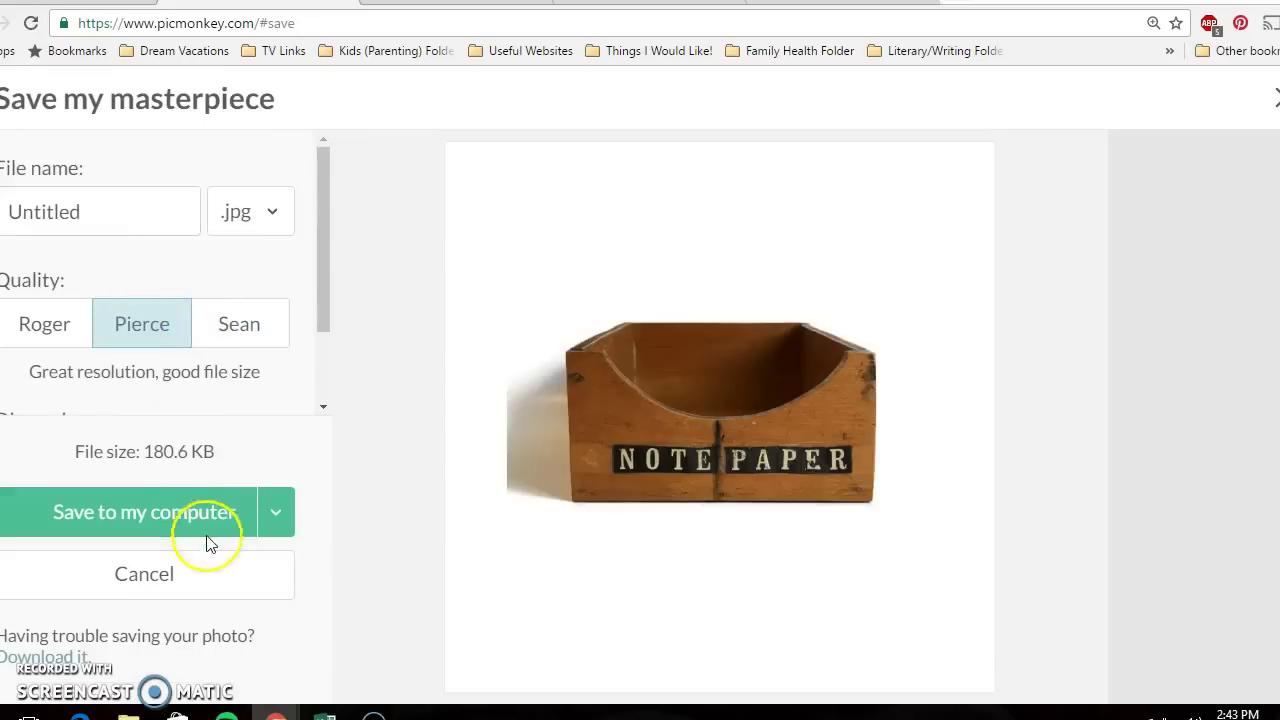
pyautogui.click(214, 514)
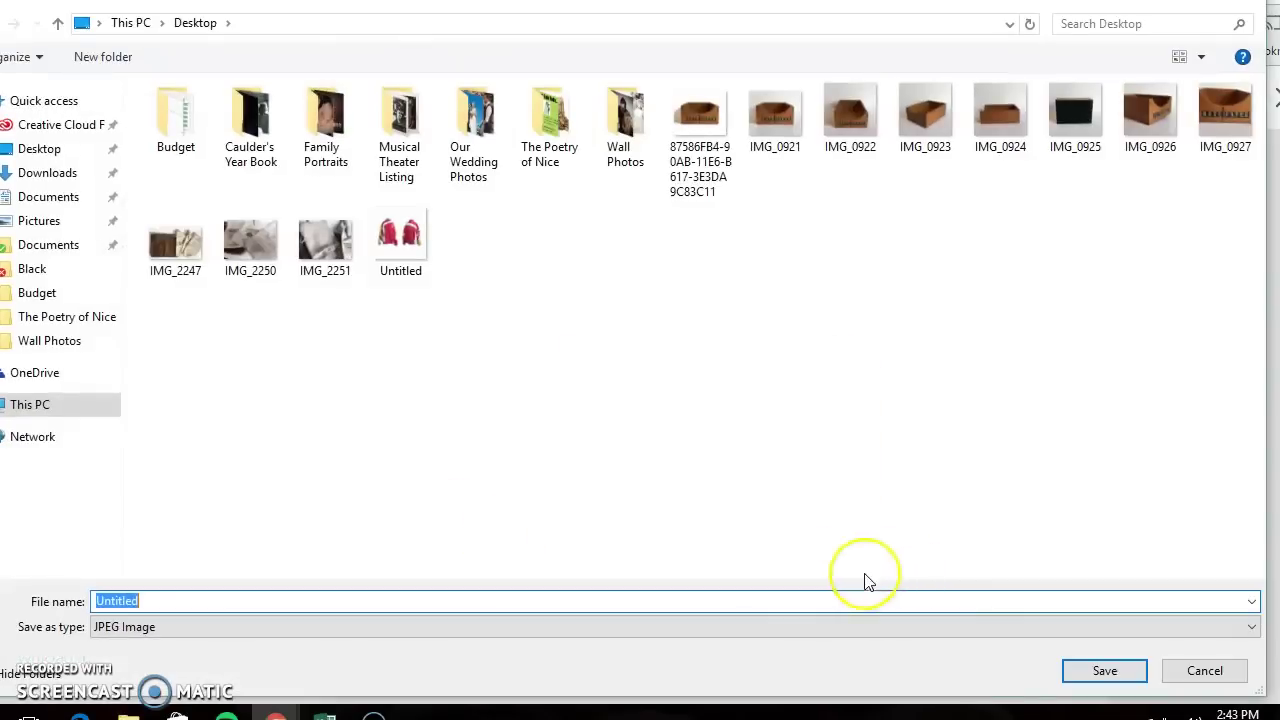
pyautogui.click(1110, 671)
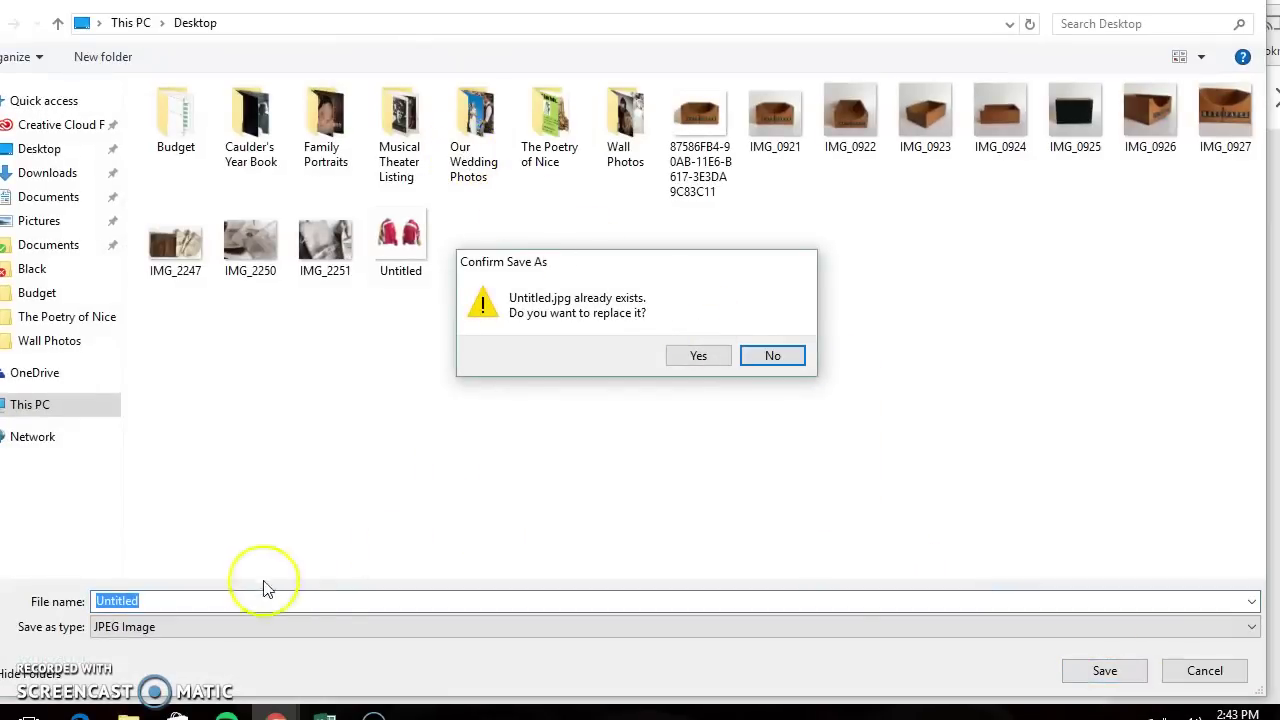
pyautogui.click(760, 355)
pyautogui.click(213, 598)
pyautogui.write('3')
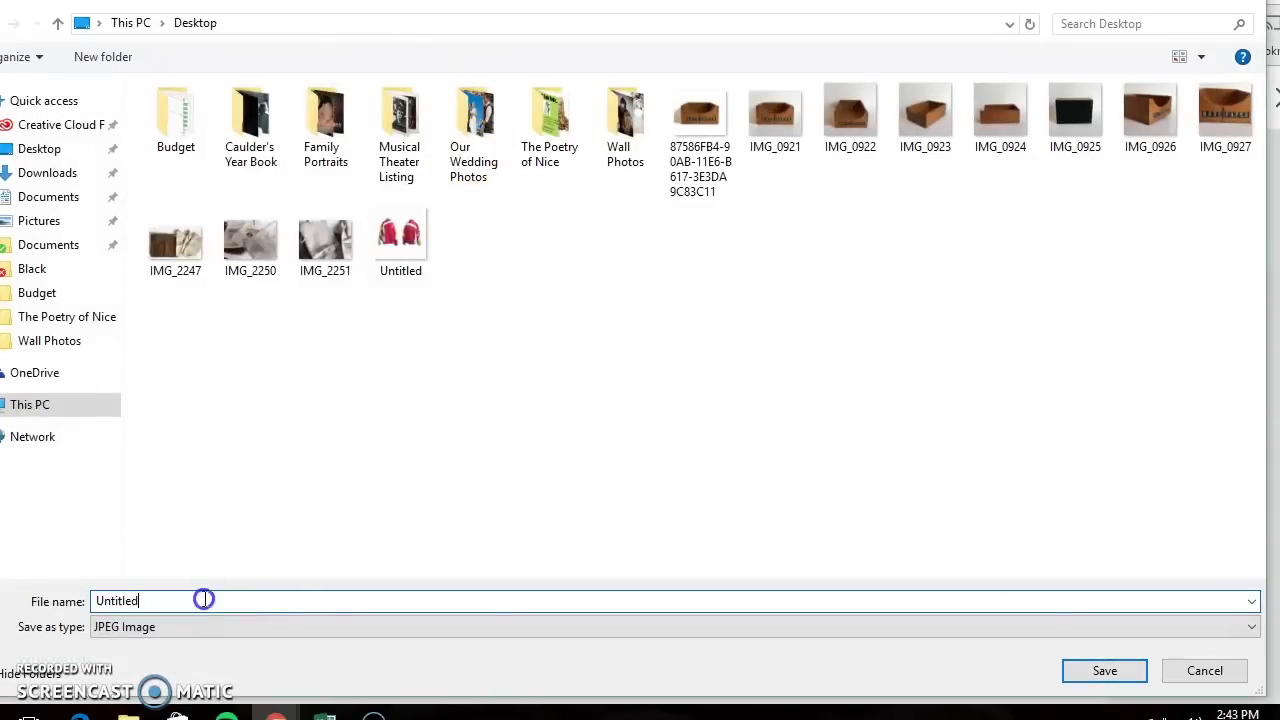
pyautogui.click(1146, 676)
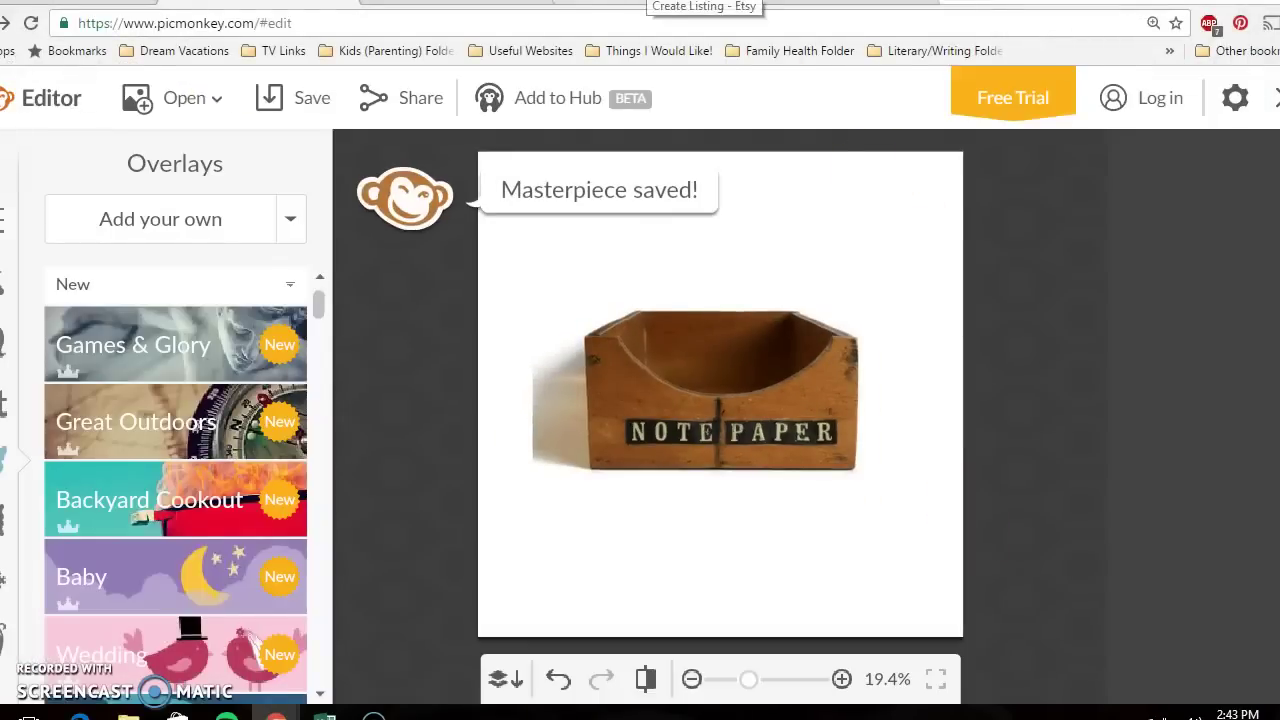
pyautogui.click(705, 6)
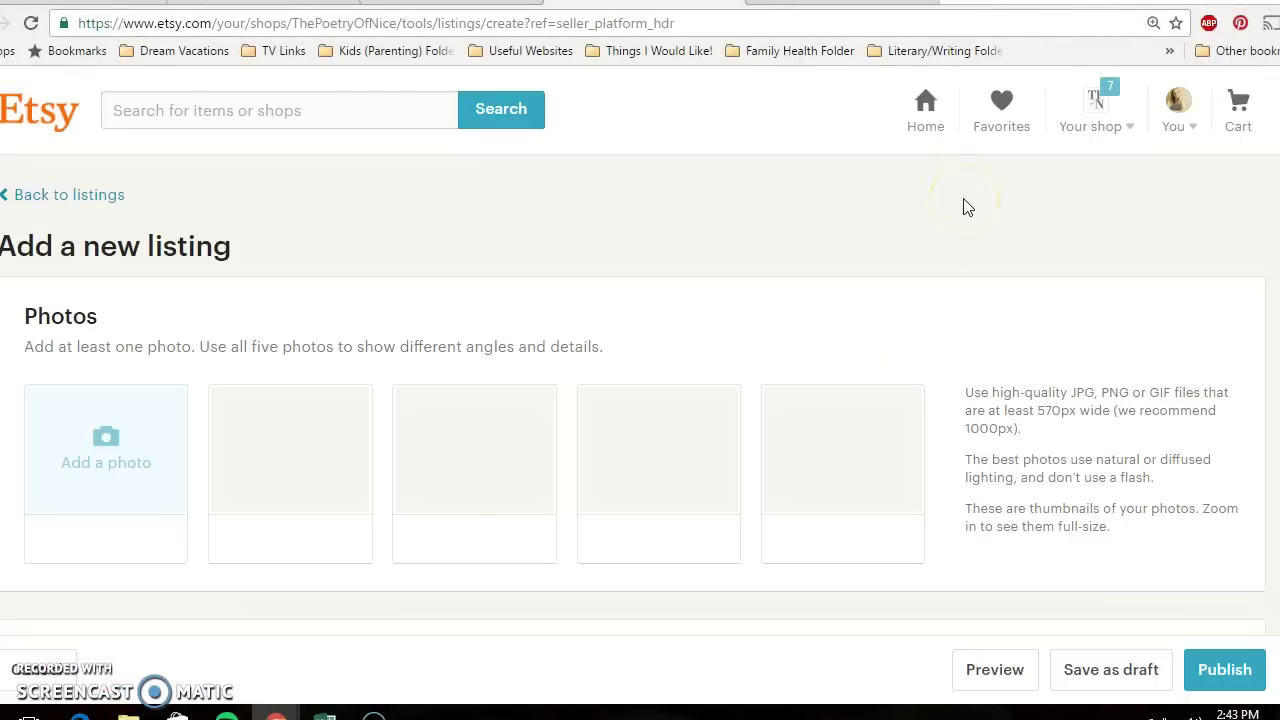
# Upload the saved Untitled3 box image as the new listing's photo.
pyautogui.click(110, 440)
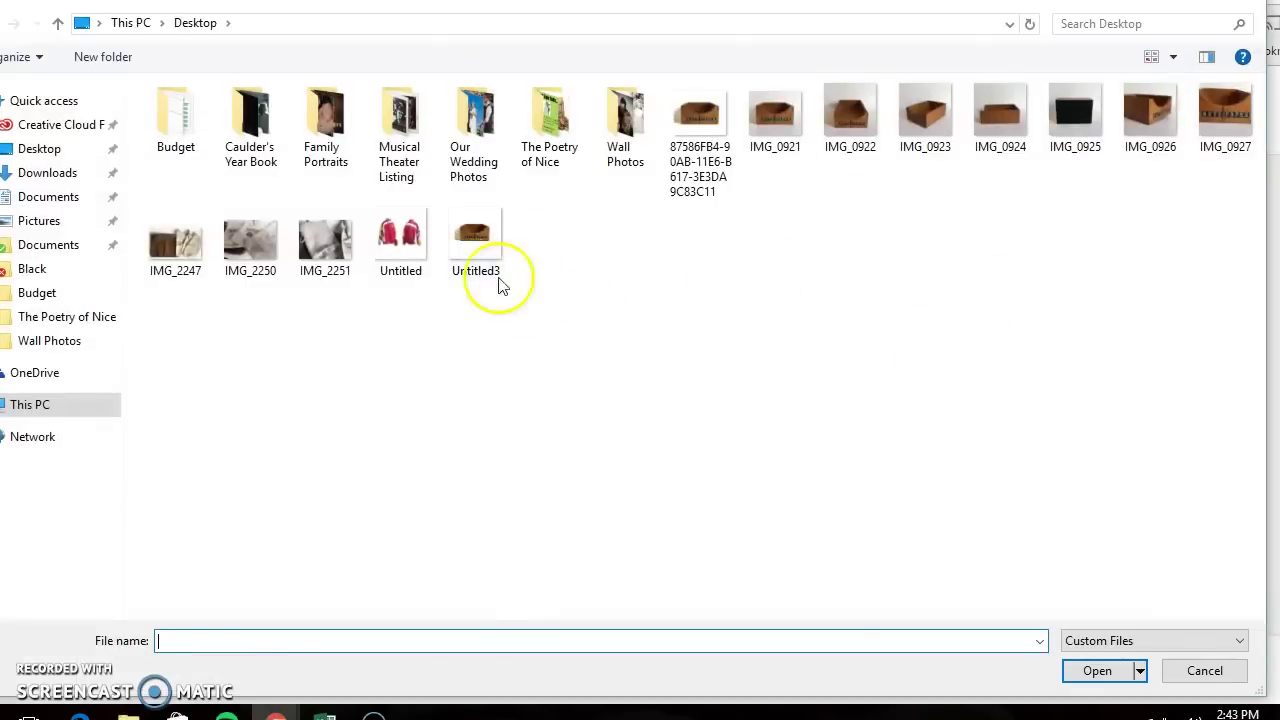
pyautogui.doubleClick(480, 250)
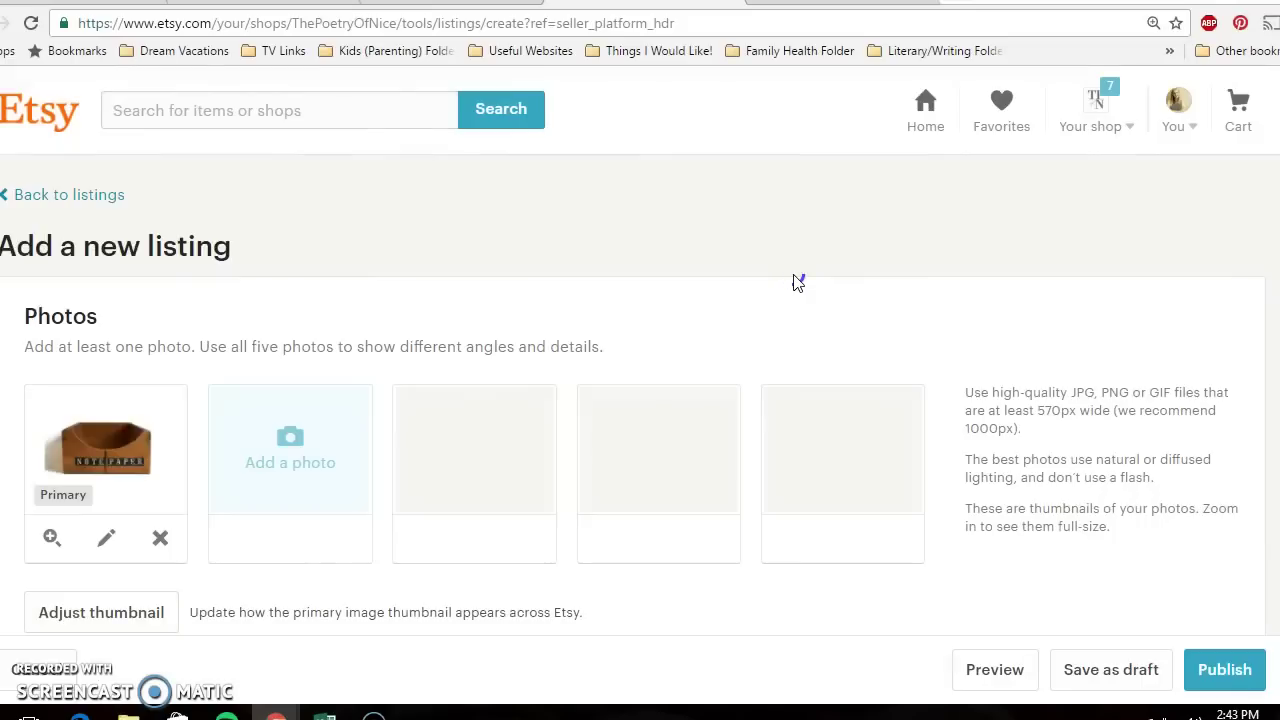
pyautogui.click(277, 400)
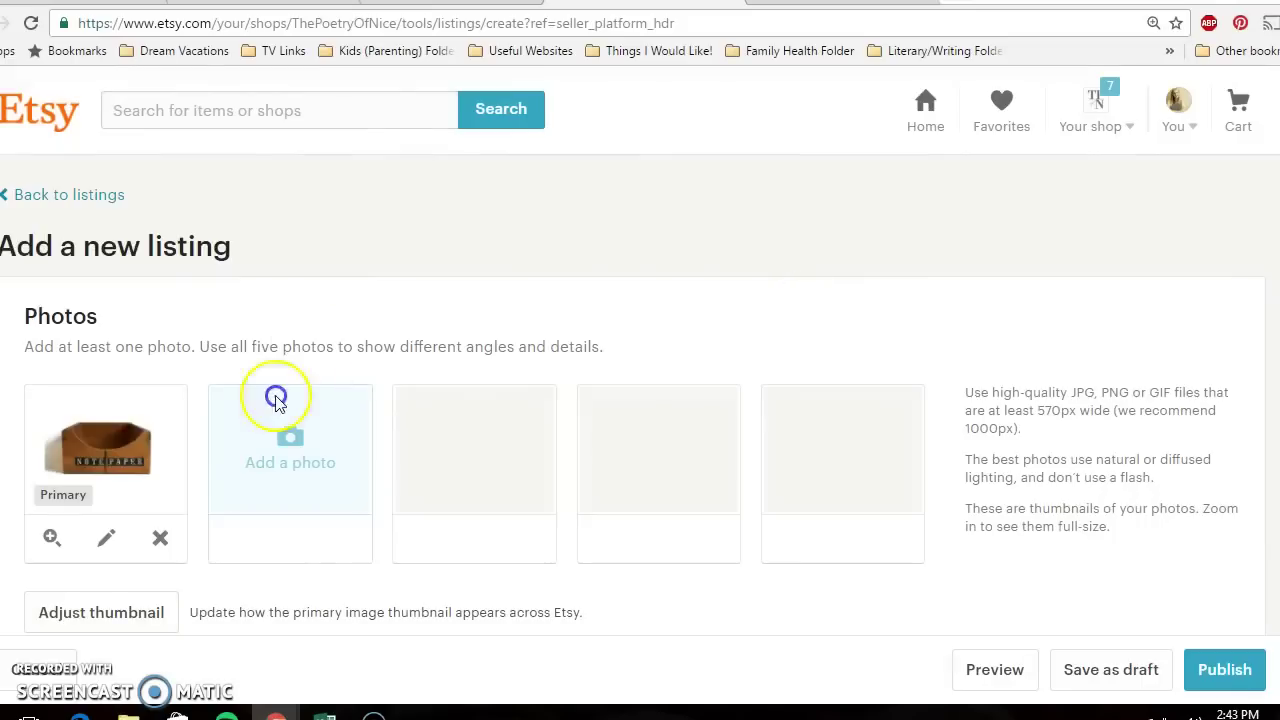
# Adjust the primary photo's thumbnail crop, trimming corners and shifting it around the box.
pyautogui.click(106, 537)
pyautogui.moveTo(364, 287); pyautogui.dragTo(413, 342)
pyautogui.scroll(-2, 958, 237)
pyautogui.moveTo(903, 157); pyautogui.dragTo(879, 162)
pyautogui.moveTo(849, 319); pyautogui.dragTo(822, 284)
pyautogui.click(977, 614)
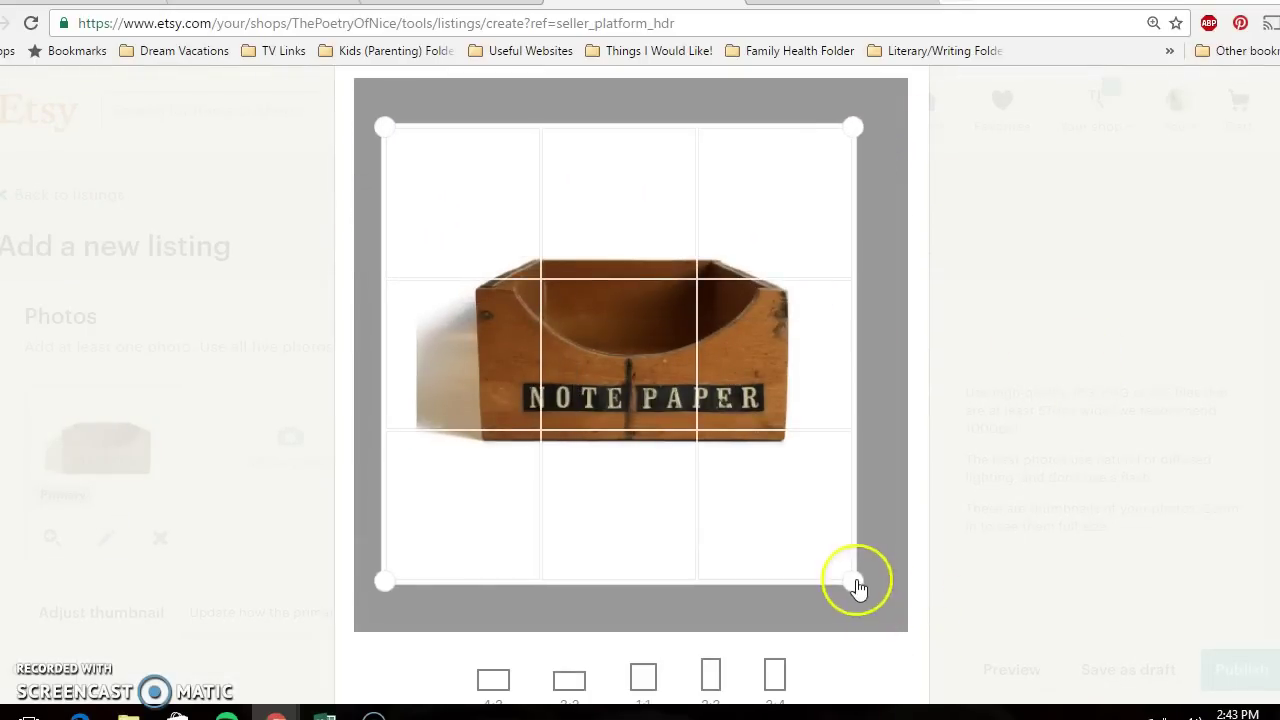
pyautogui.moveTo(857, 588); pyautogui.dragTo(863, 560)
pyautogui.moveTo(776, 431); pyautogui.dragTo(790, 441)
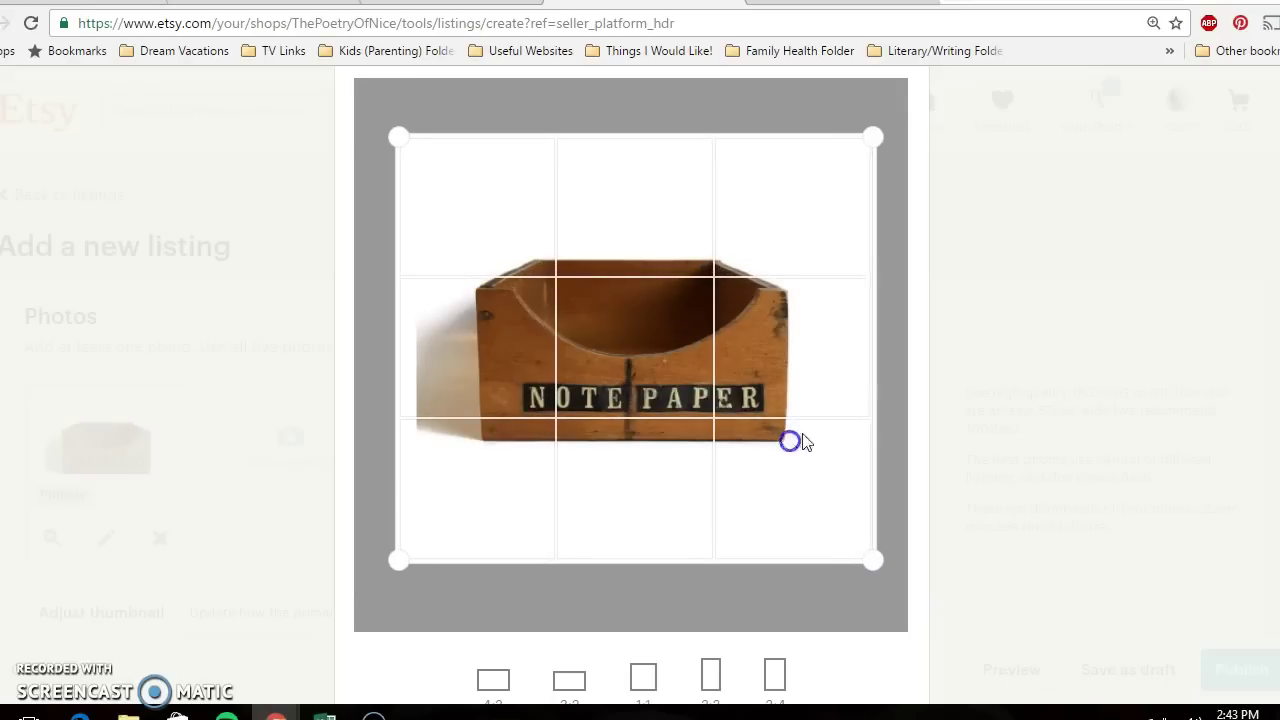
pyautogui.click(1037, 378)
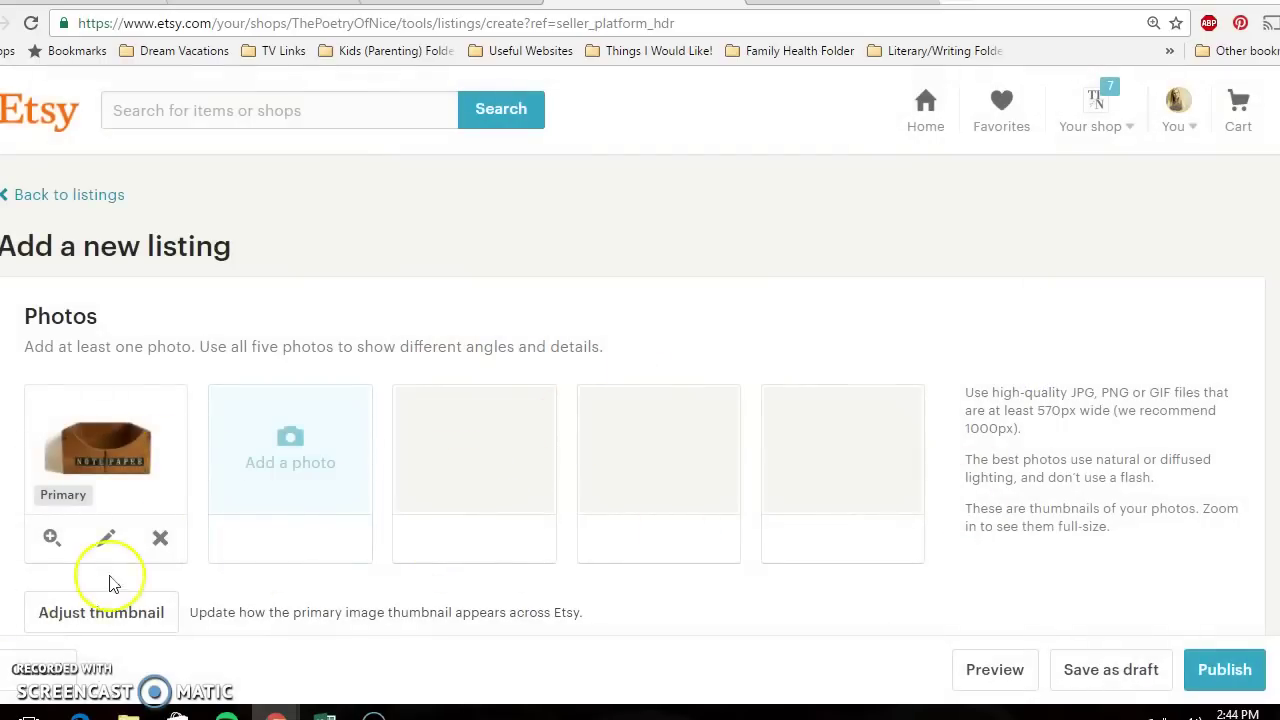
# Reopen the primary photo's crop view to check it, then close it.
pyautogui.click(104, 539)
pyautogui.scroll(-1, 1136, 436)
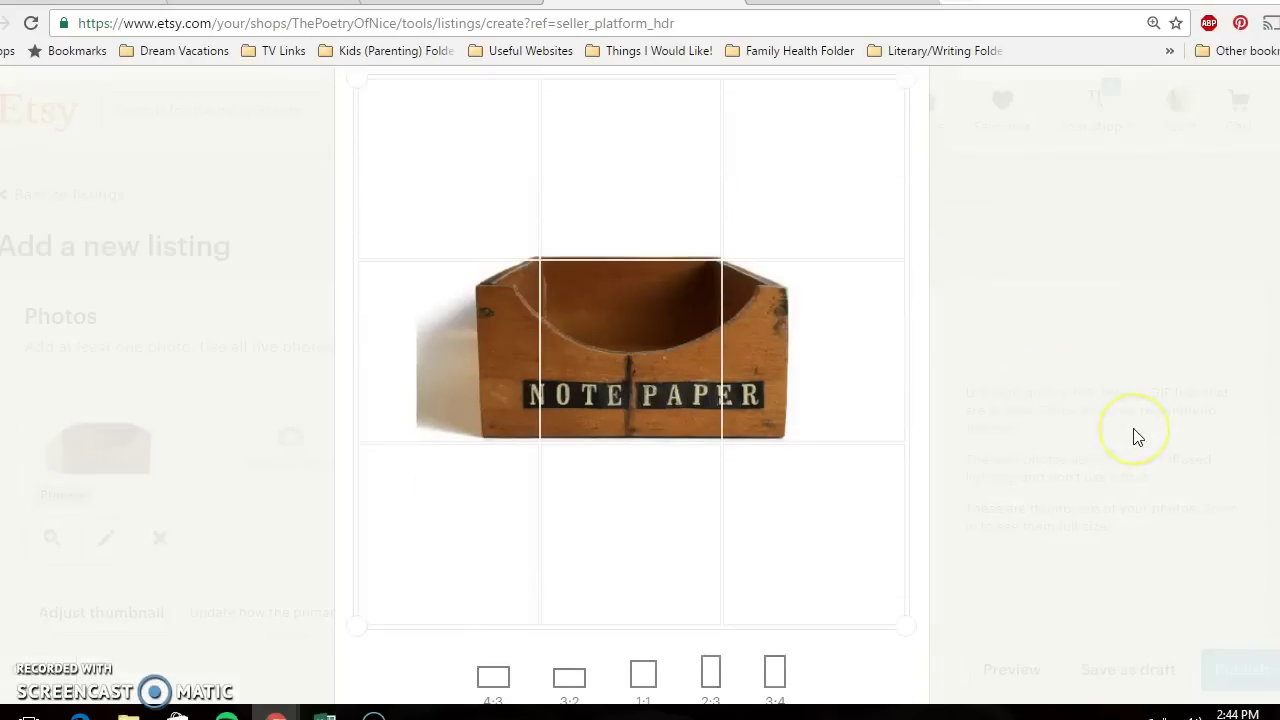
pyautogui.scroll(1, 1136, 436)
pyautogui.click(1125, 424)
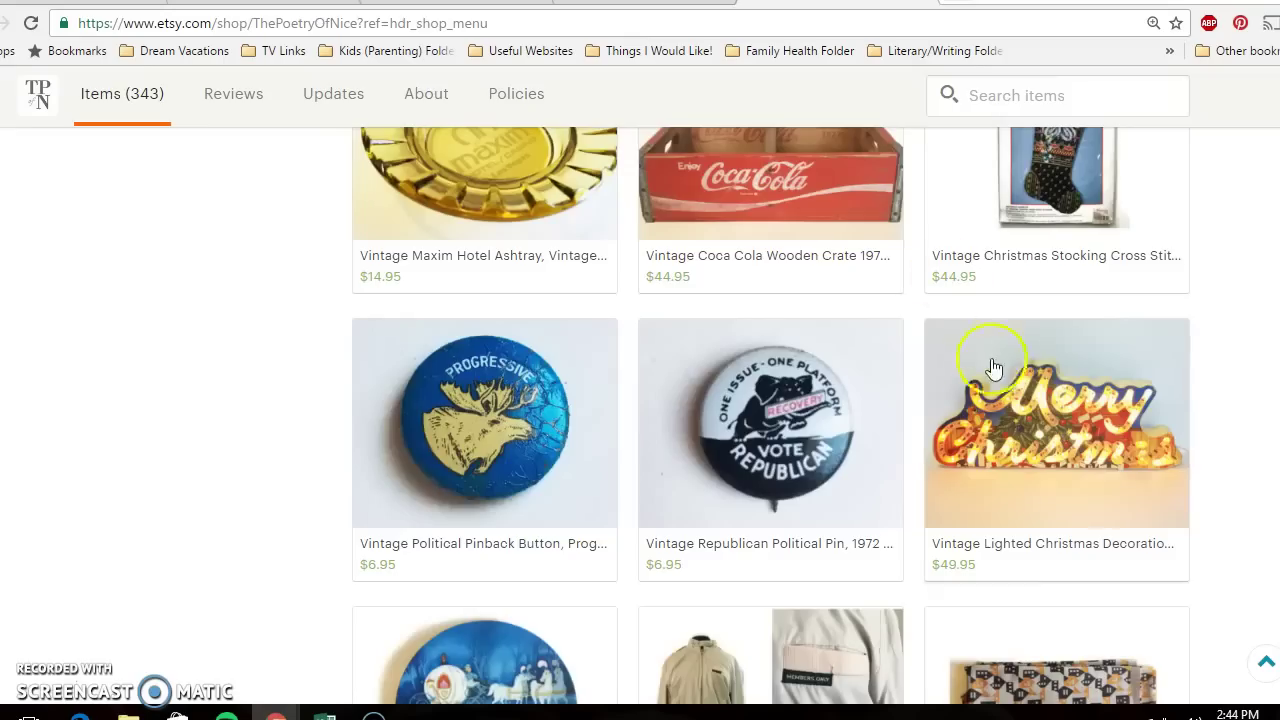
# View the Vintage Windbreaker KC Chiefs two-jacket listing, then return to Add a new listing.
pyautogui.scroll(15, 1063, 357)
pyautogui.click(493, 353)
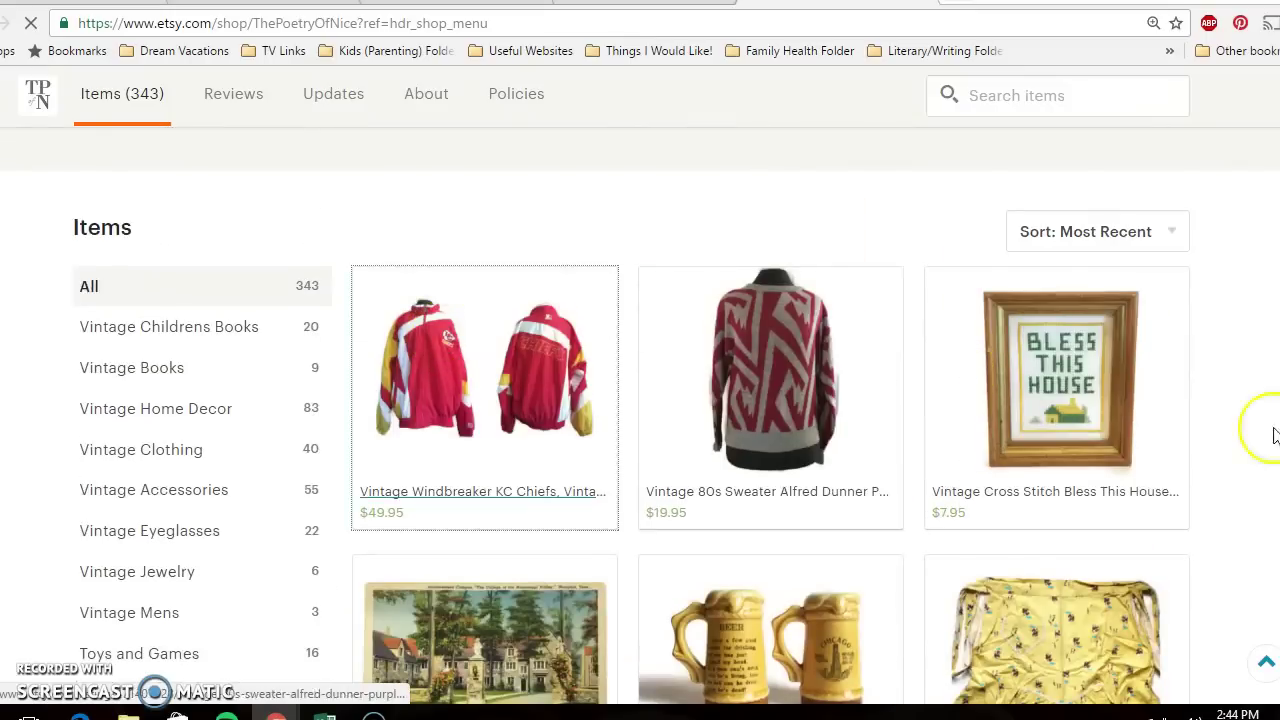
pyautogui.scroll(-3, 691, 443)
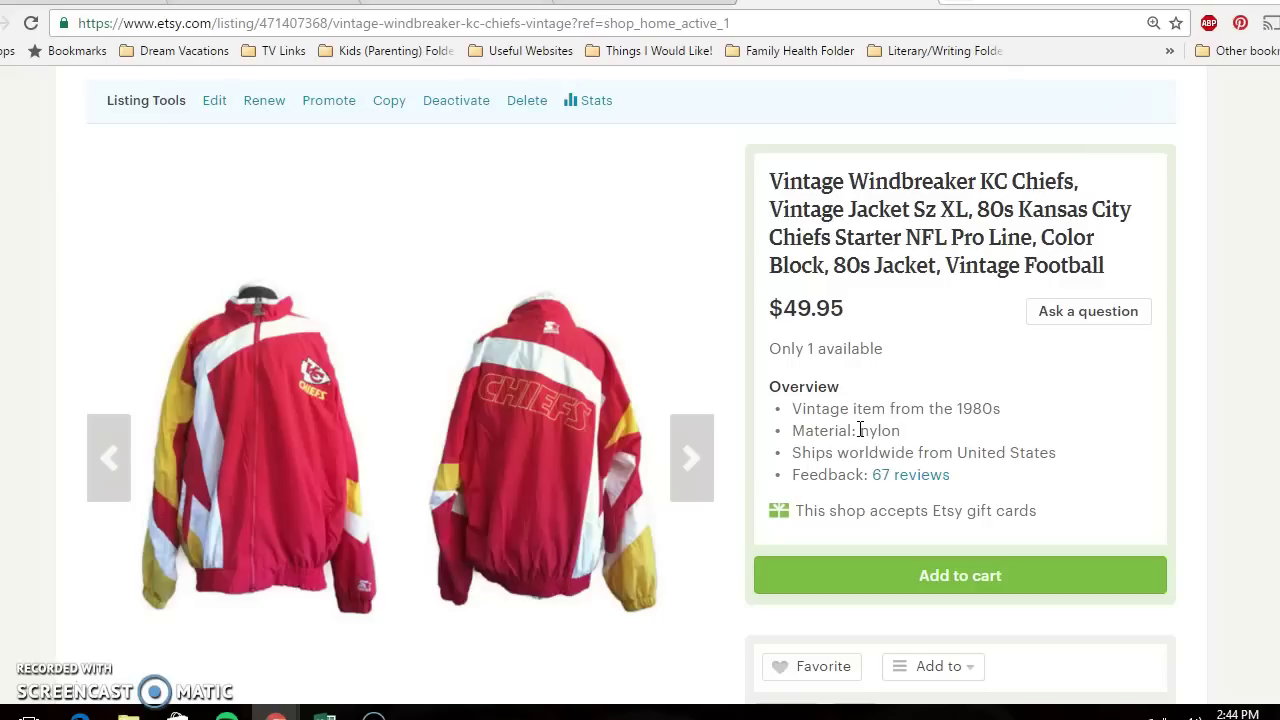
pyautogui.click(877, 294)
# Start a PicMonkey collage and load the Untitled3 box and Untitled jacket images.
pyautogui.click(660, 4)
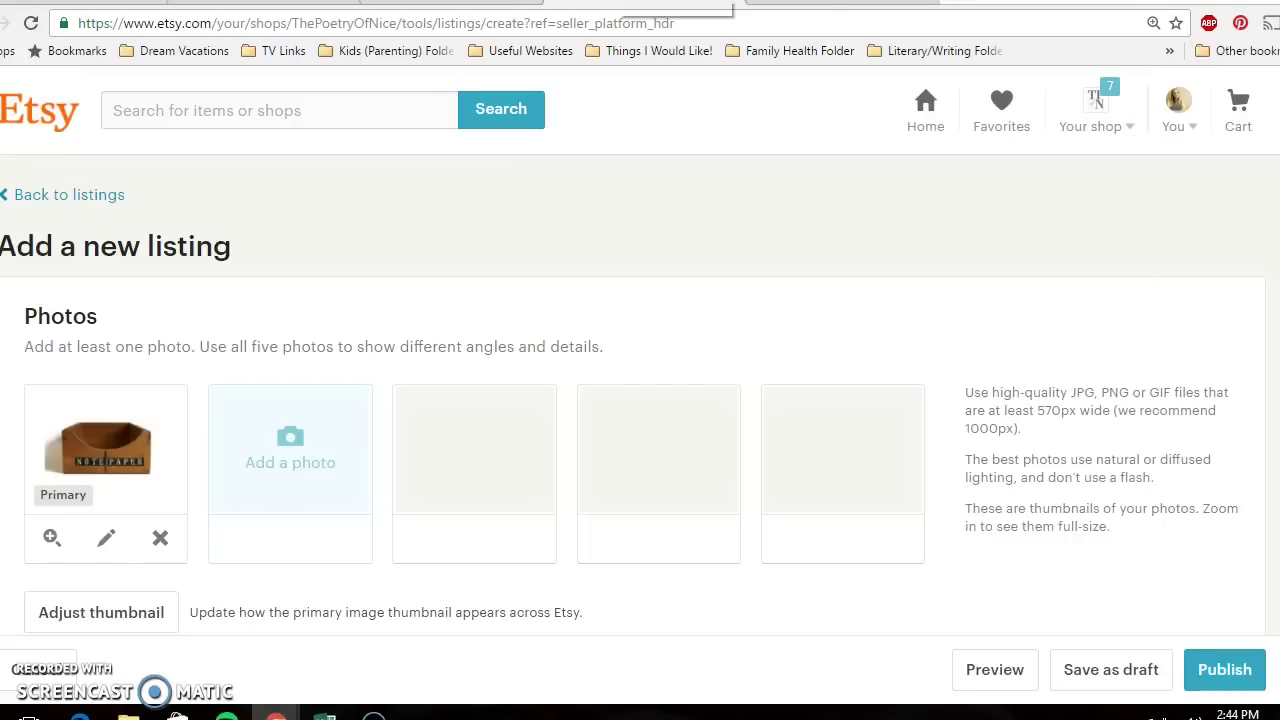
pyautogui.click(612, 4)
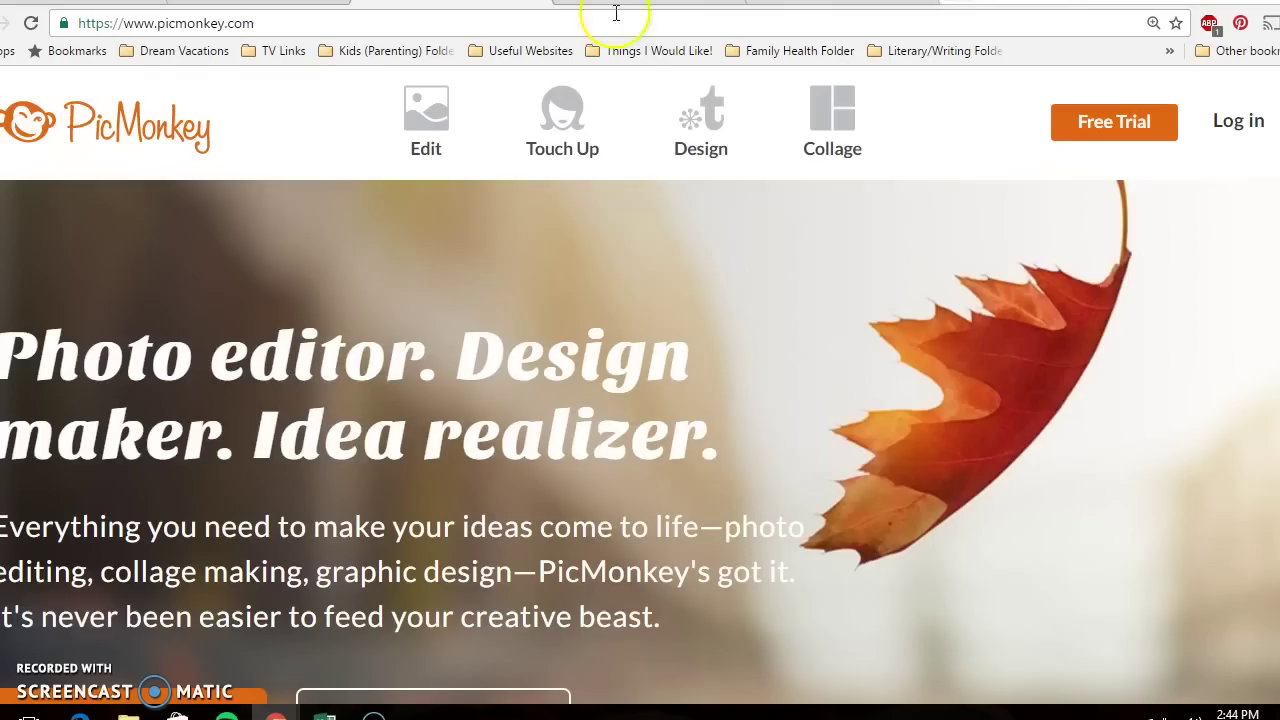
pyautogui.click(821, 100)
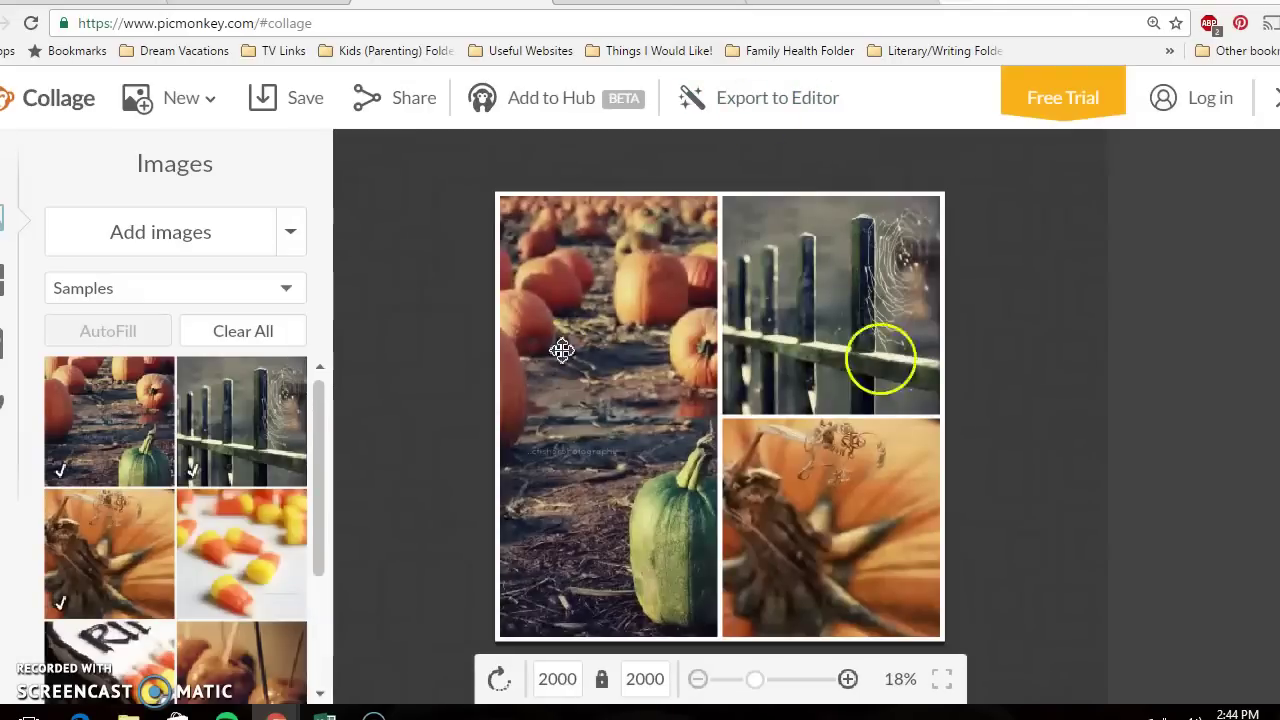
pyautogui.click(128, 226)
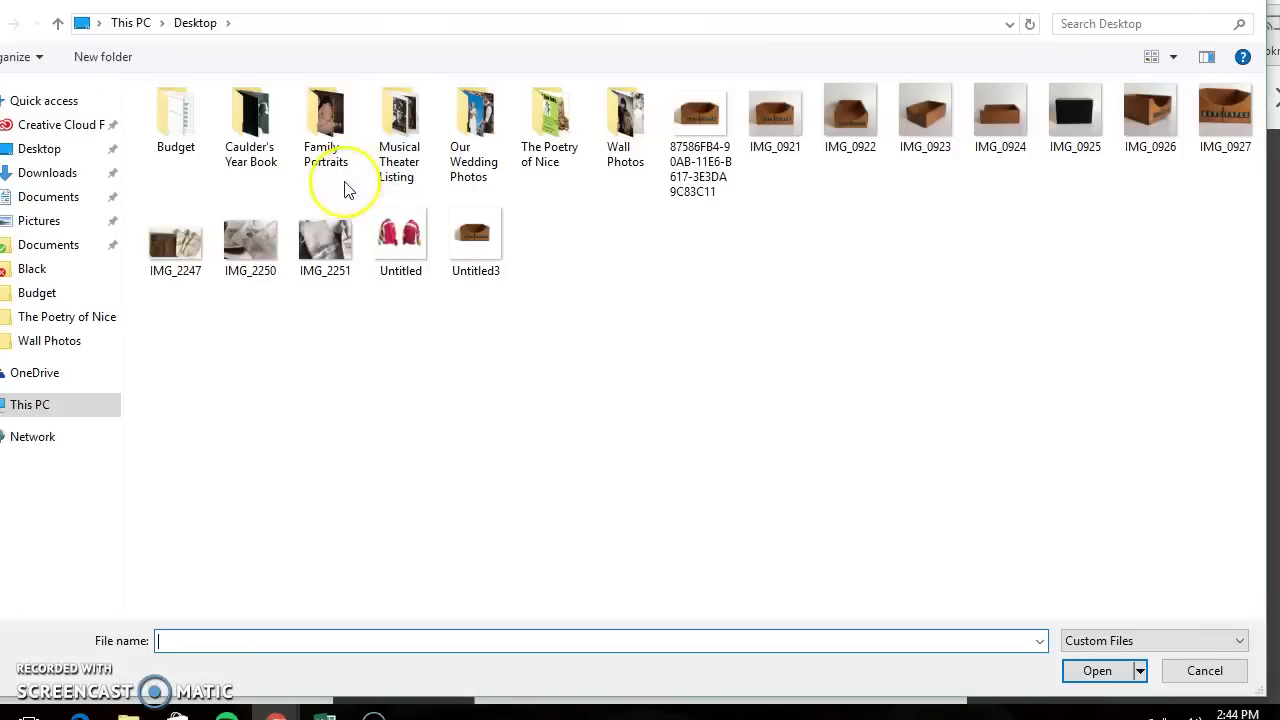
pyautogui.click(468, 238)
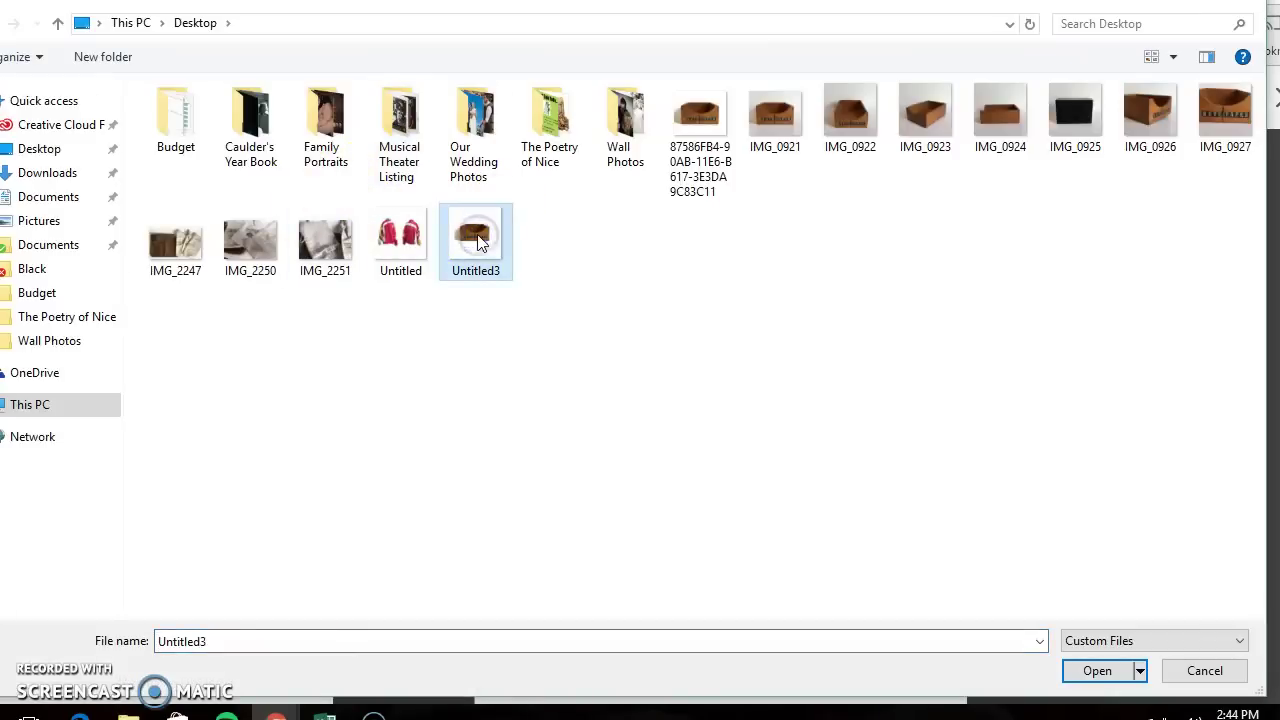
pyautogui.keyDown('ctrl'); pyautogui.click(390, 240); pyautogui.keyUp('ctrl')
pyautogui.click(1097, 671)
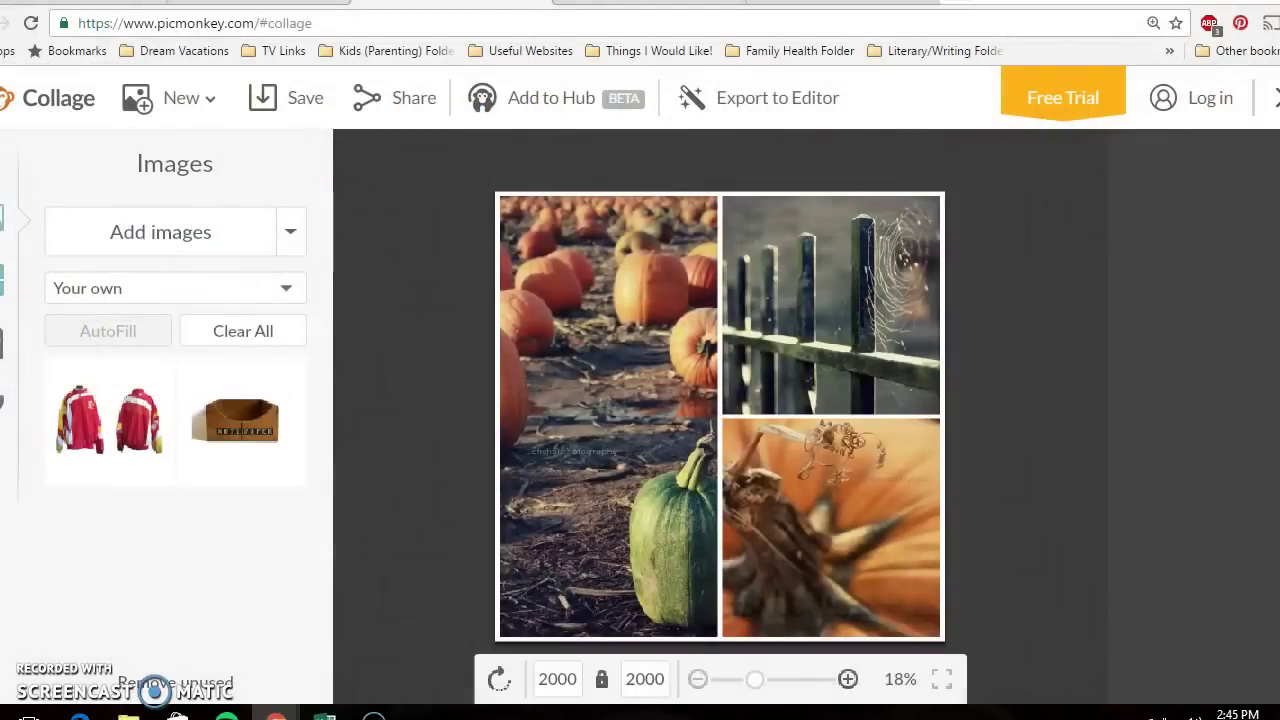
# Use the Ducks in a Row two-panel layout with the jacket left and the box right.
pyautogui.click(2, 278)
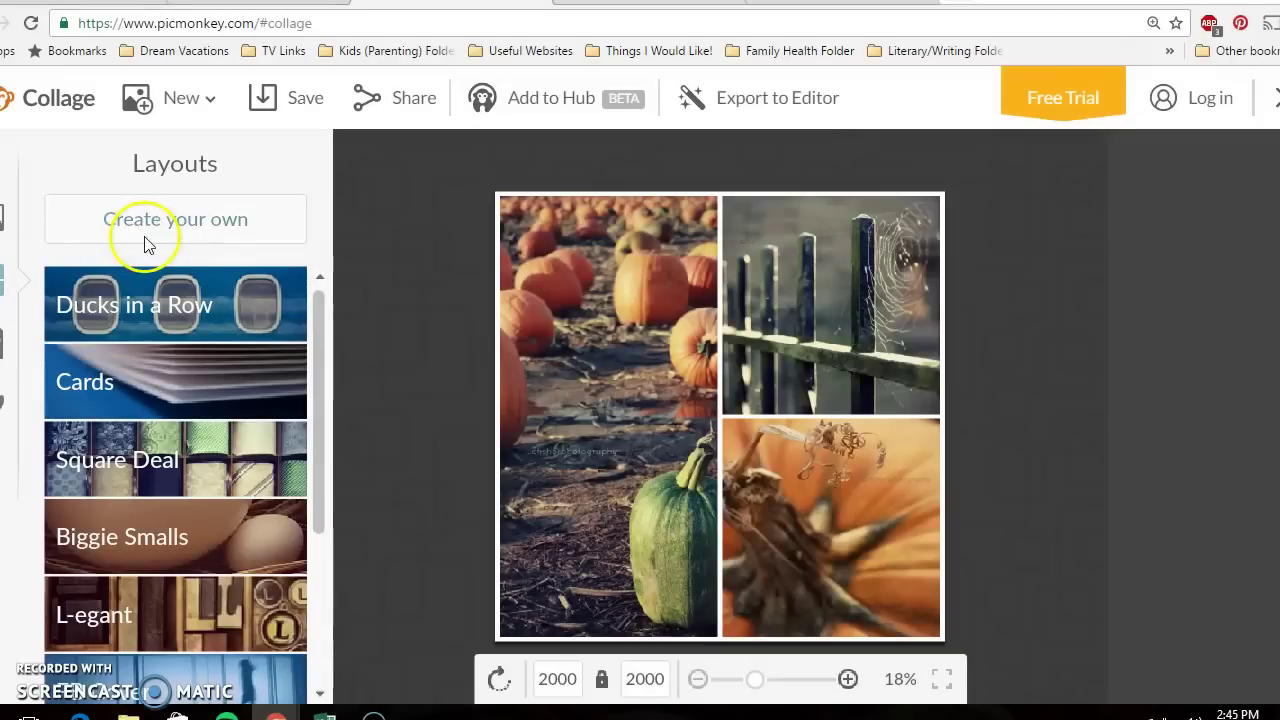
pyautogui.click(146, 302)
pyautogui.click(77, 374)
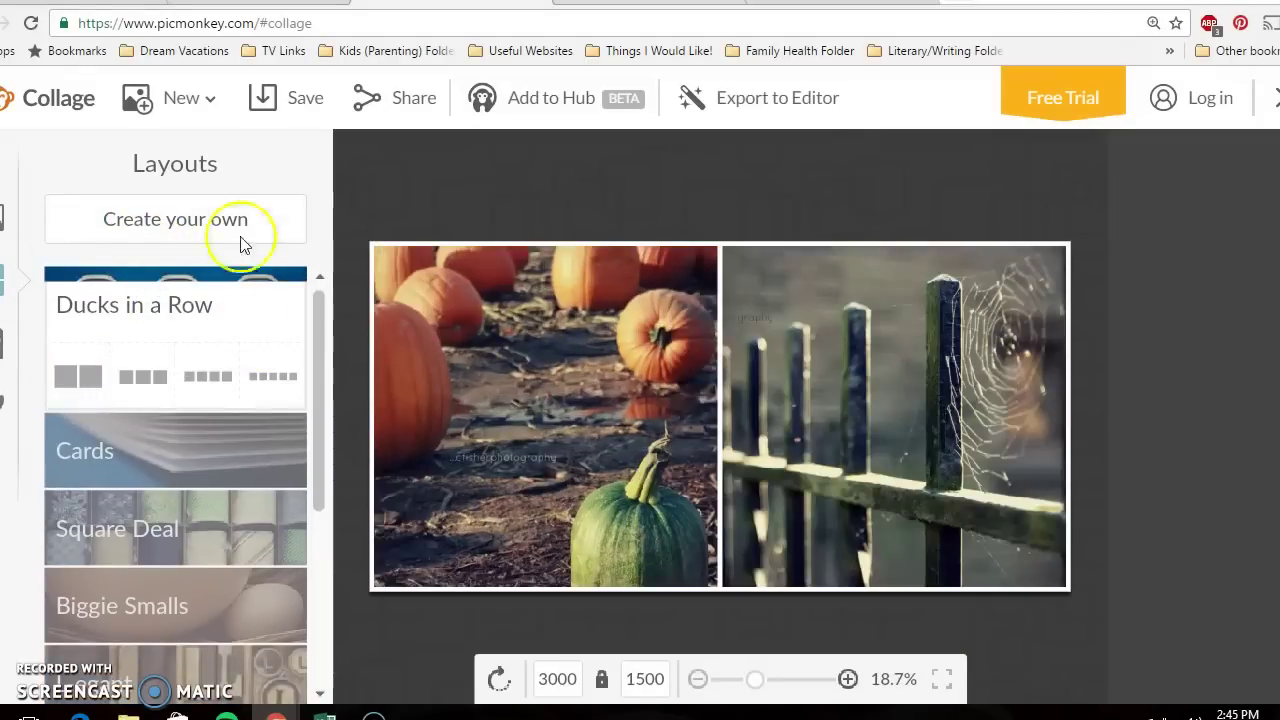
pyautogui.click(4, 218)
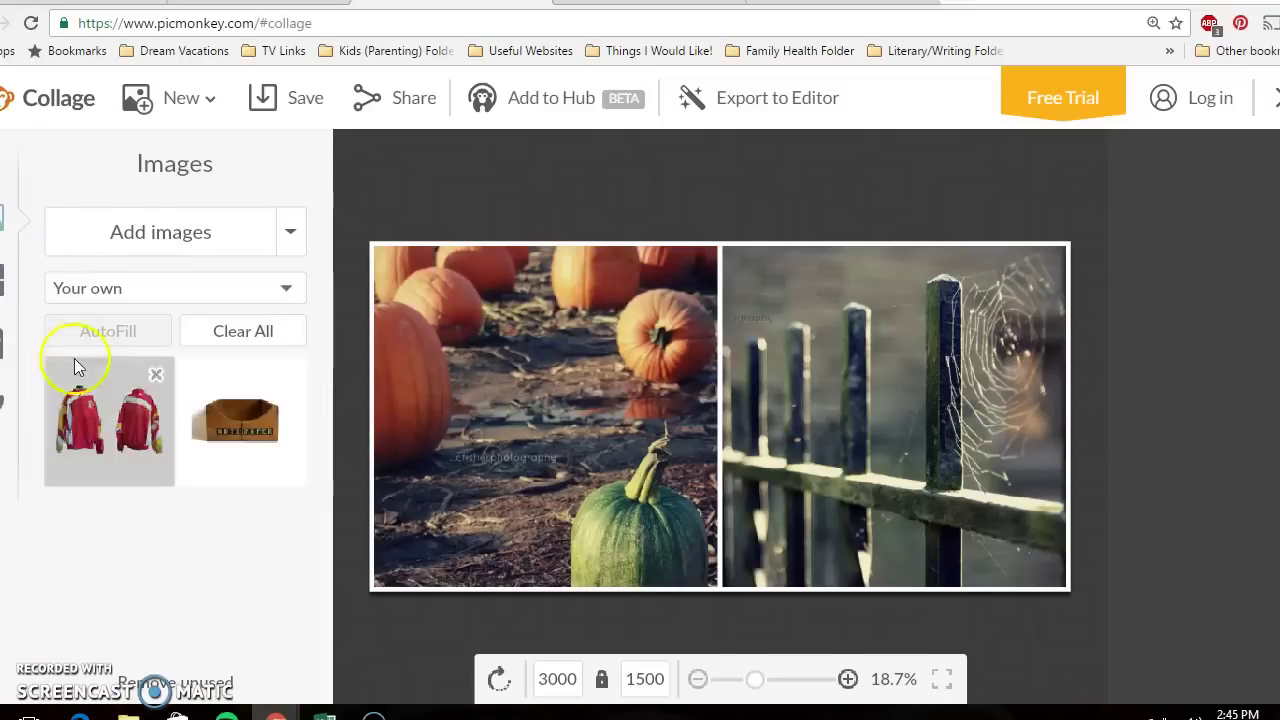
pyautogui.moveTo(74, 358); pyautogui.dragTo(586, 465)
pyautogui.moveTo(230, 412); pyautogui.dragTo(960, 486)
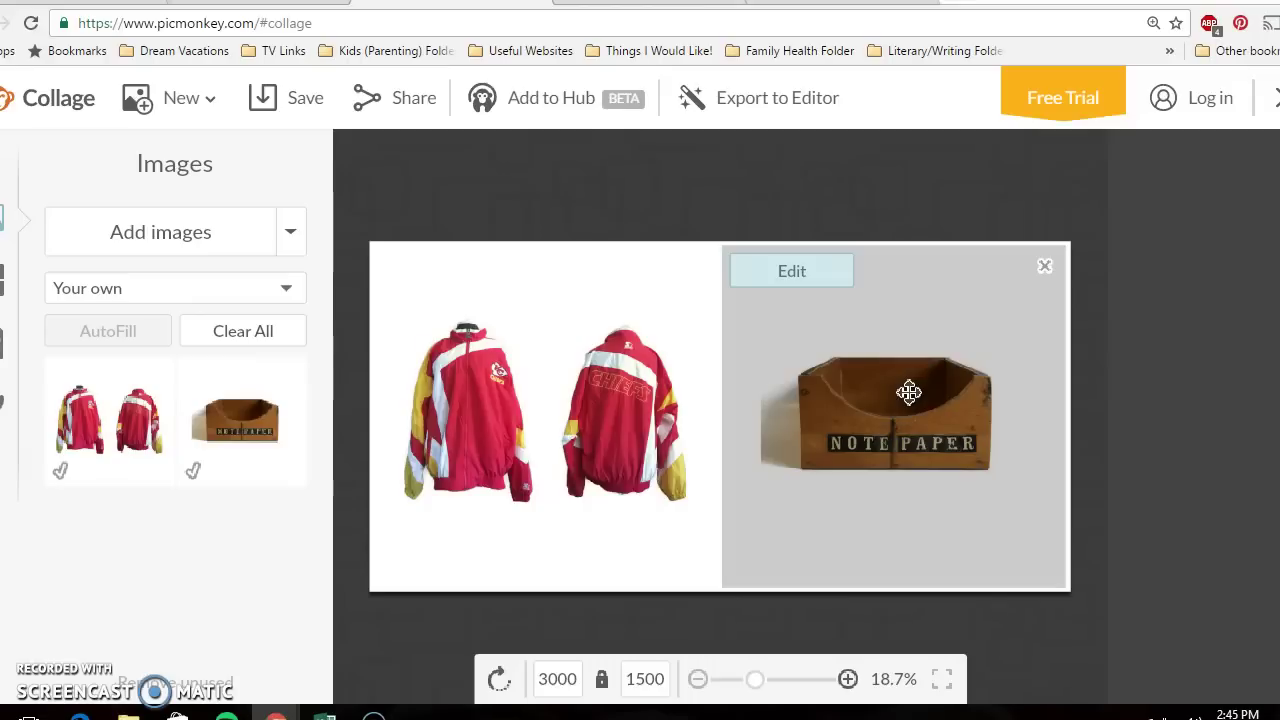
pyautogui.moveTo(908, 391); pyautogui.dragTo(808, 401)
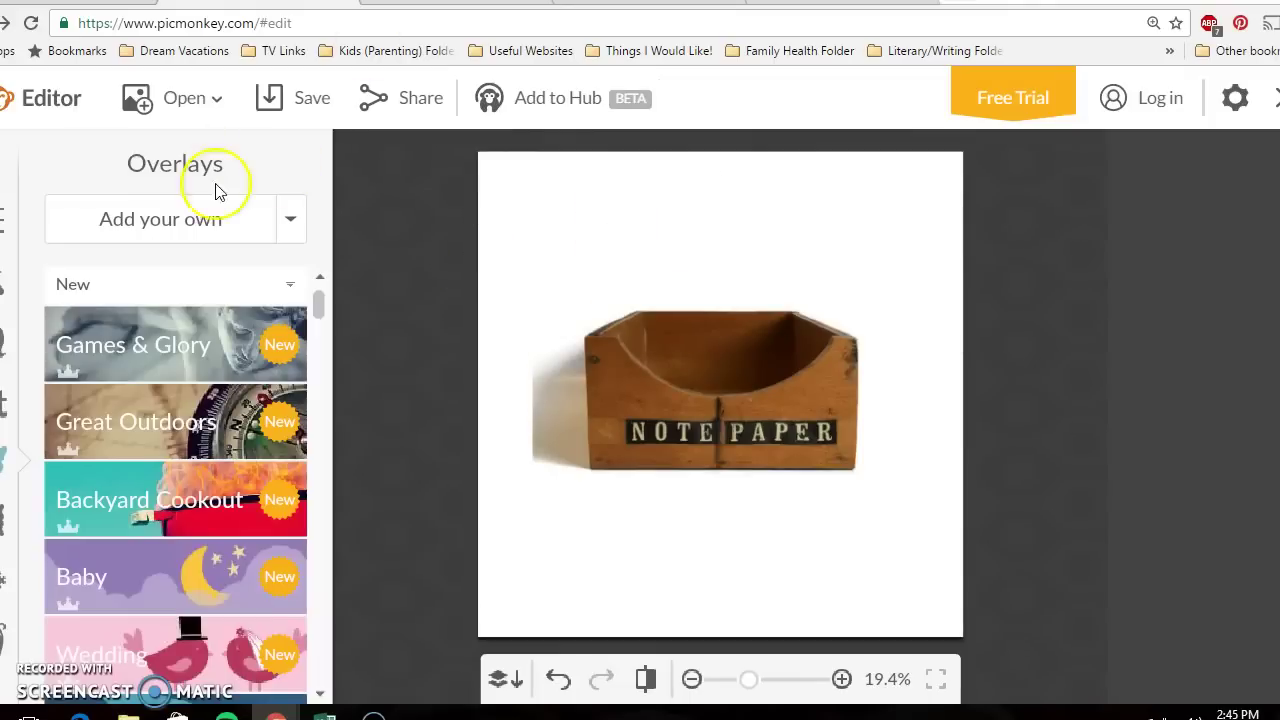
# Leave the box photo as is and switch to the Etsy KC Chiefs windbreaker listing.
pyautogui.moveTo(621, 336); pyautogui.dragTo(749, 371)
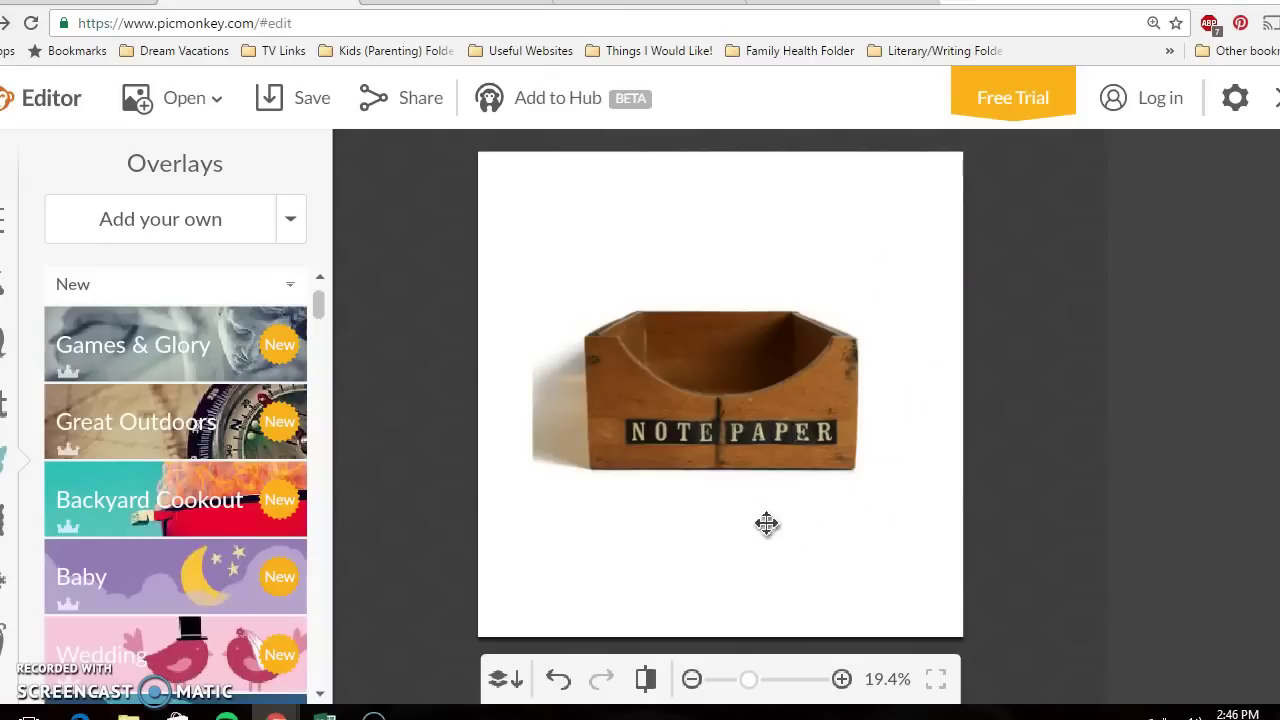
pyautogui.hotkey('ctrl', 'Tab')
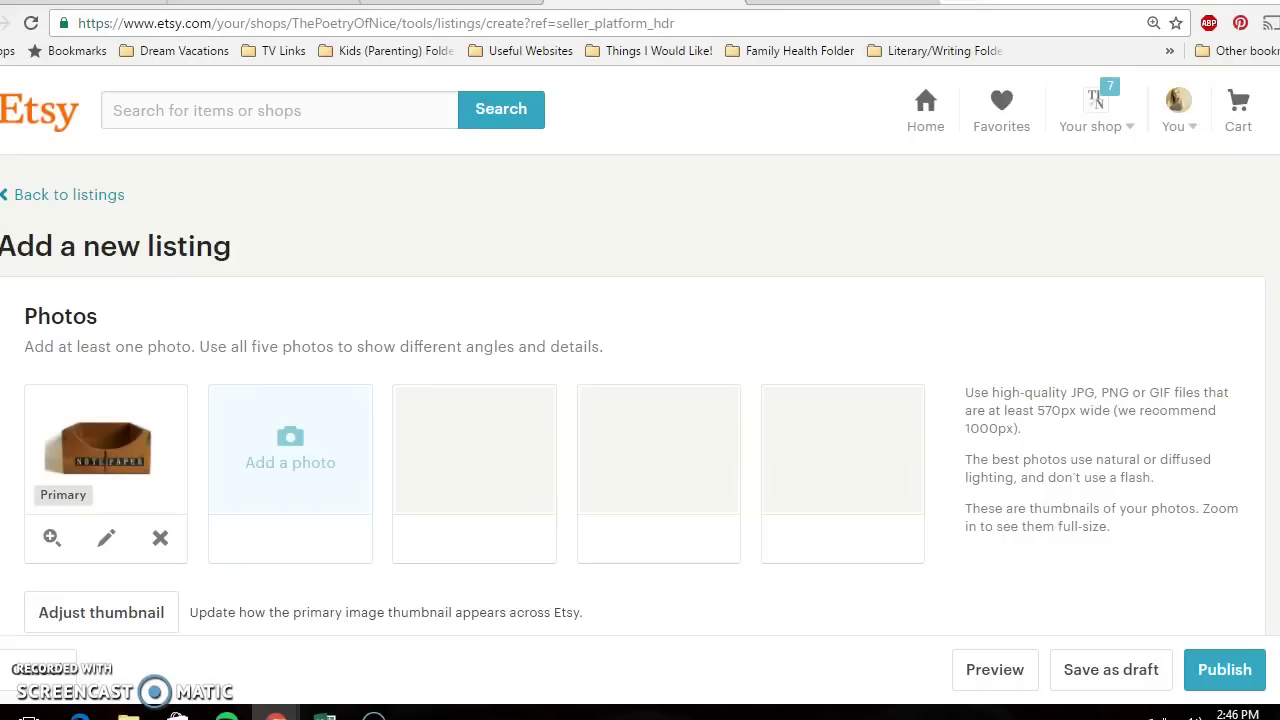
pyautogui.hotkey('ctrl', 'Tab')
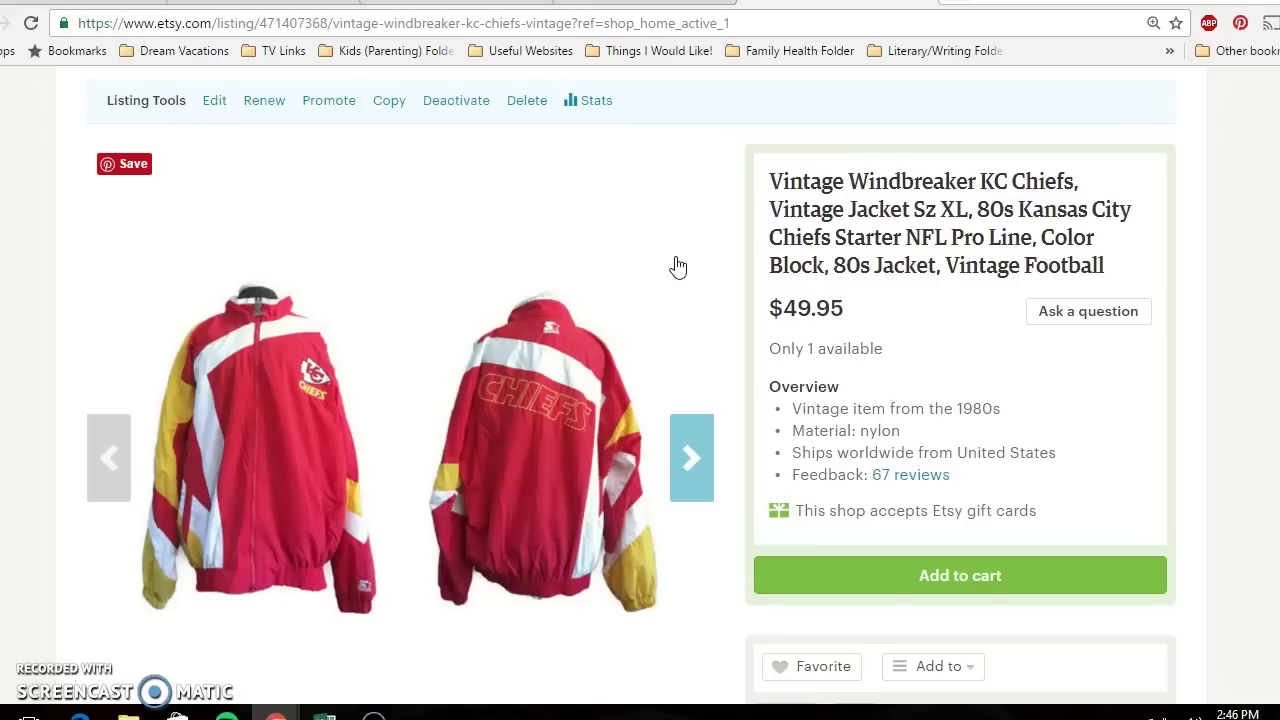
# Page through every windbreaker listing photo until the front-and-back jacket shot reappears.
pyautogui.click(692, 418)
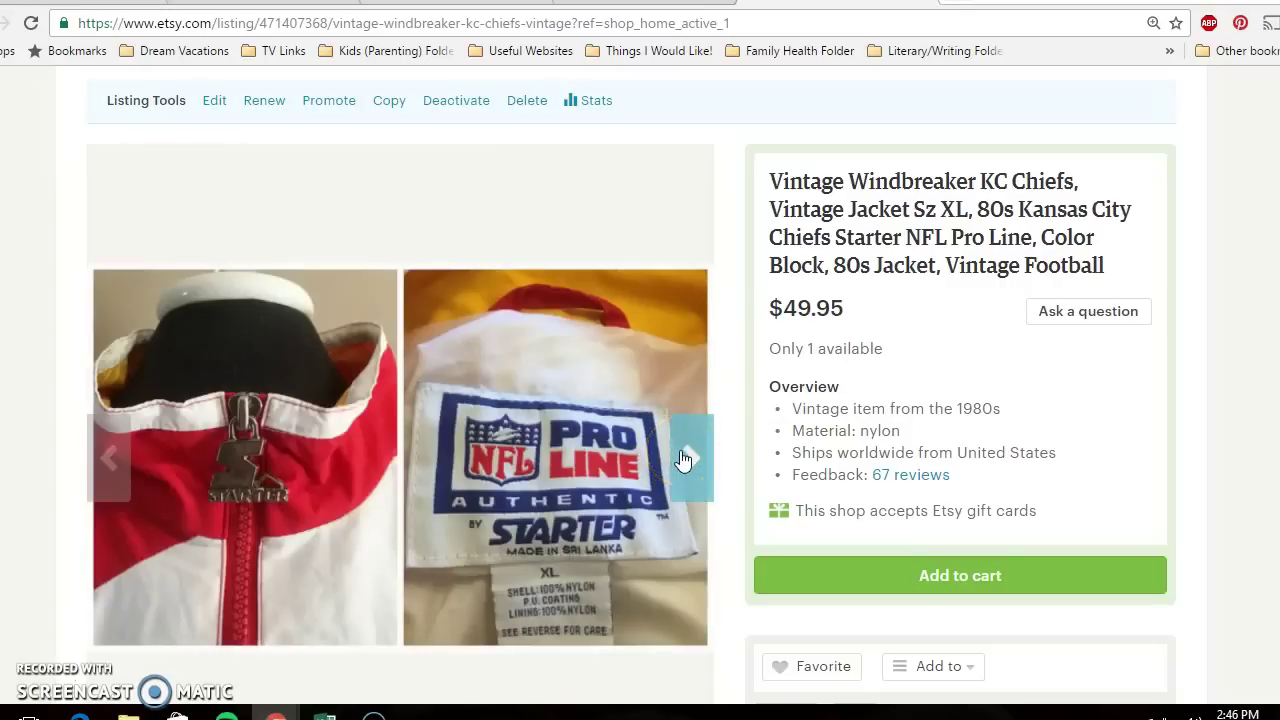
pyautogui.click(688, 455)
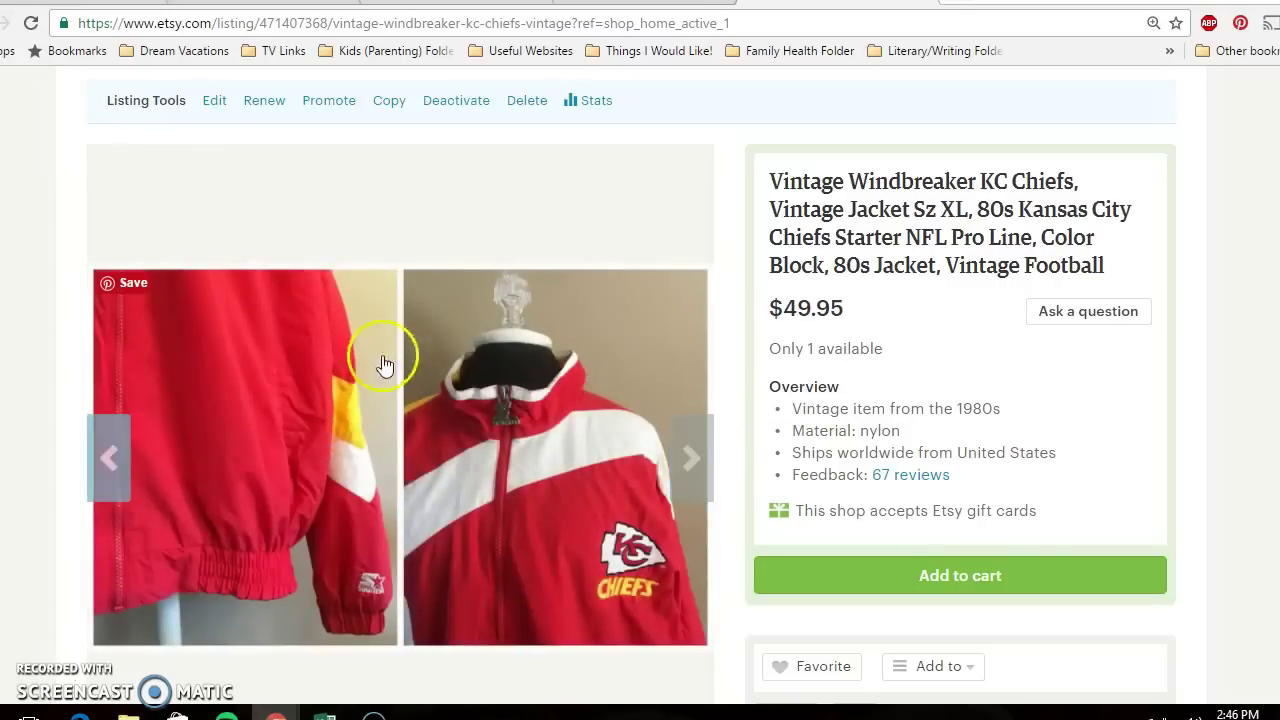
pyautogui.click(691, 455)
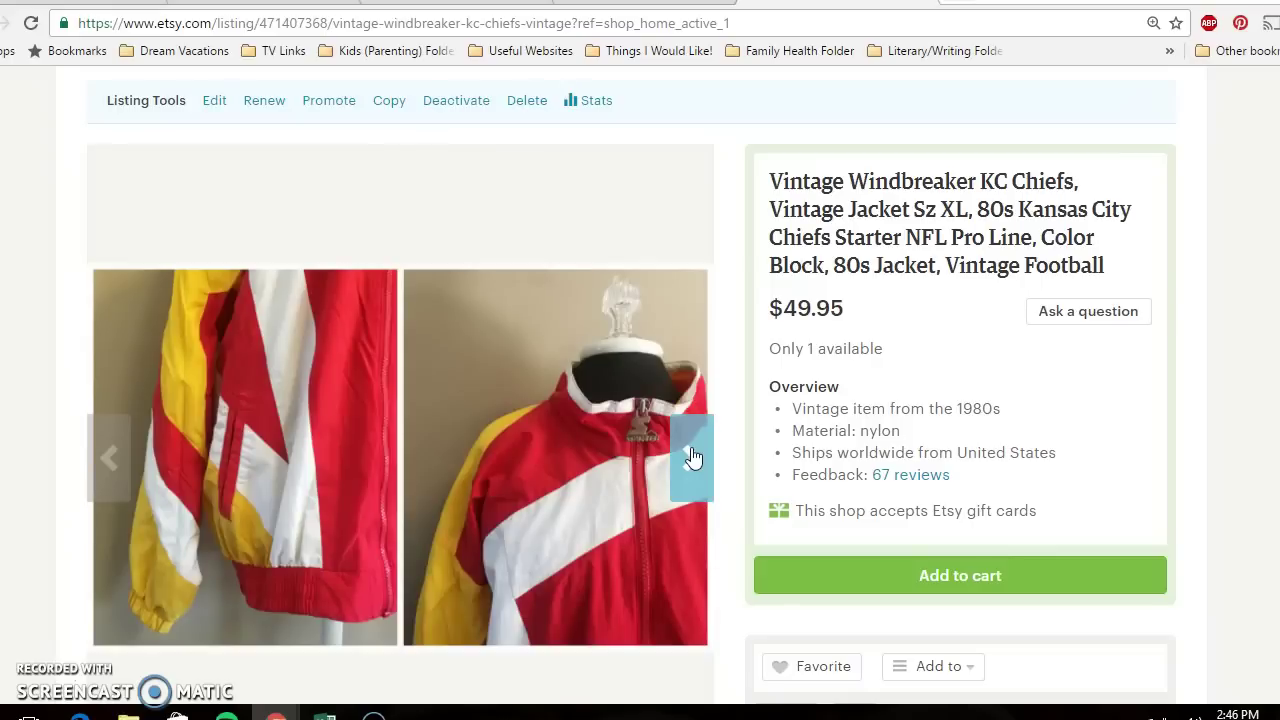
pyautogui.click(693, 457)
pyautogui.scroll(-2, 686, 465)
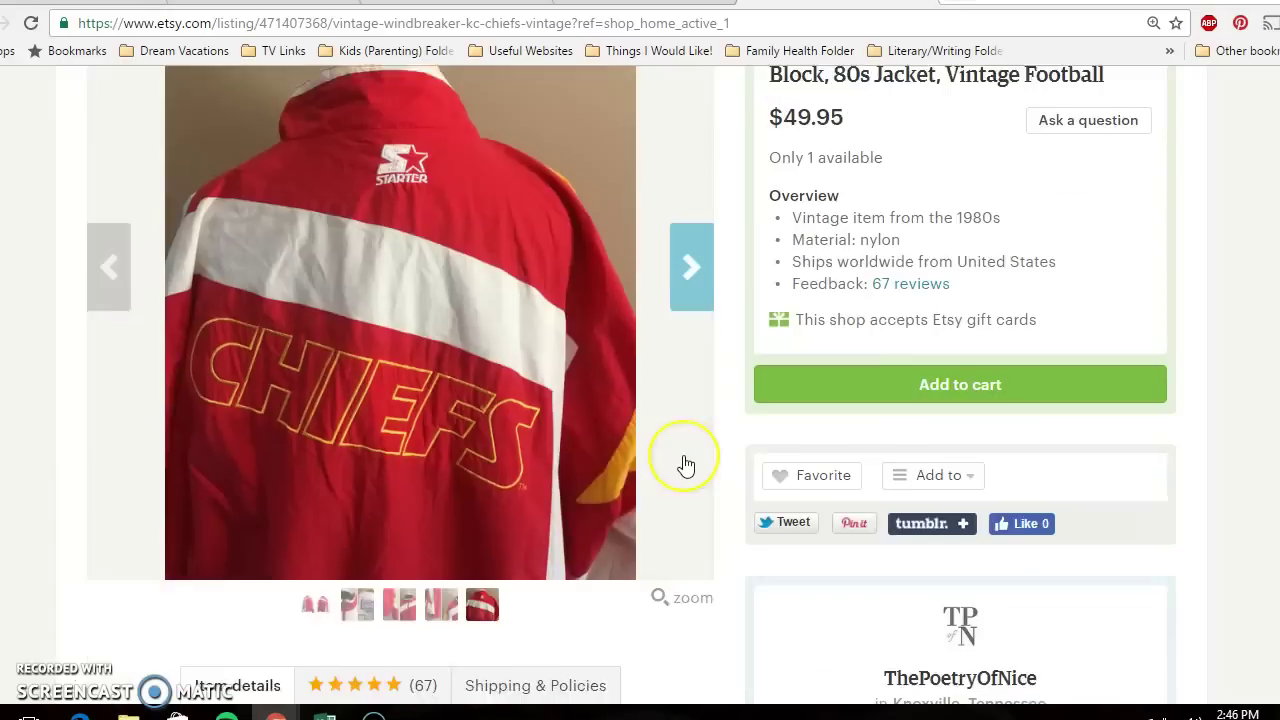
pyautogui.scroll(1, 686, 465)
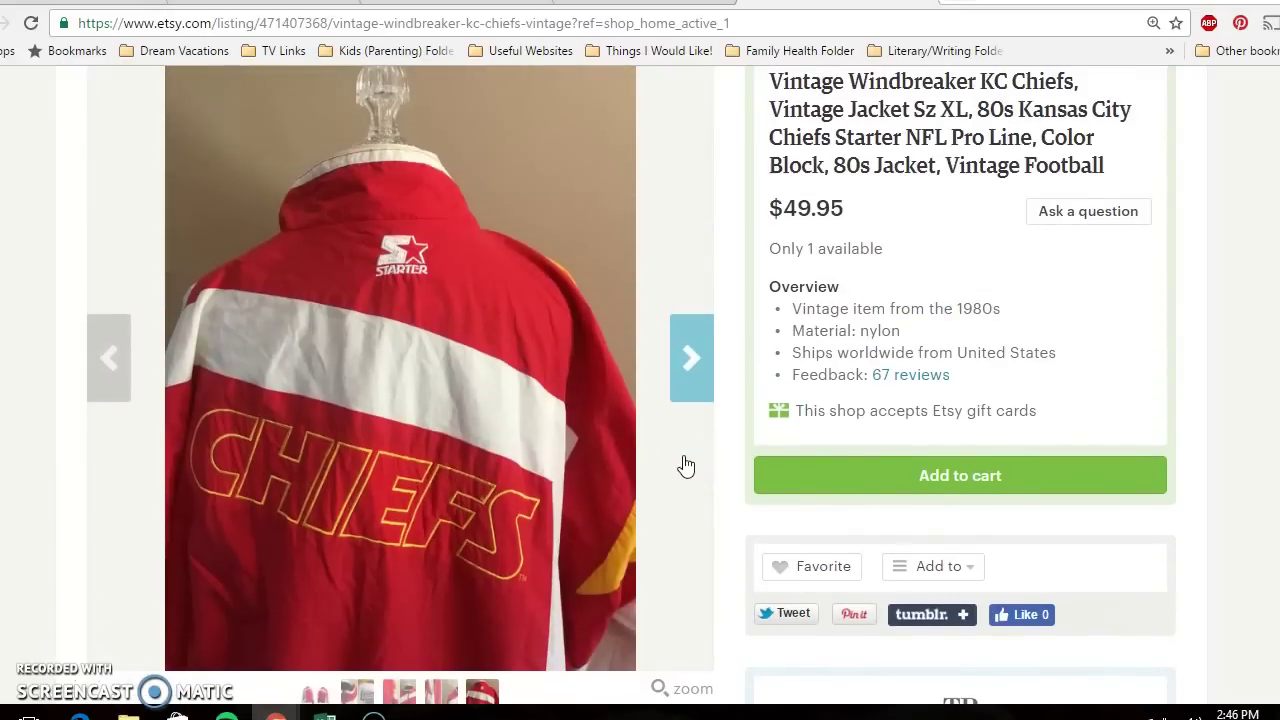
pyautogui.click(692, 370)
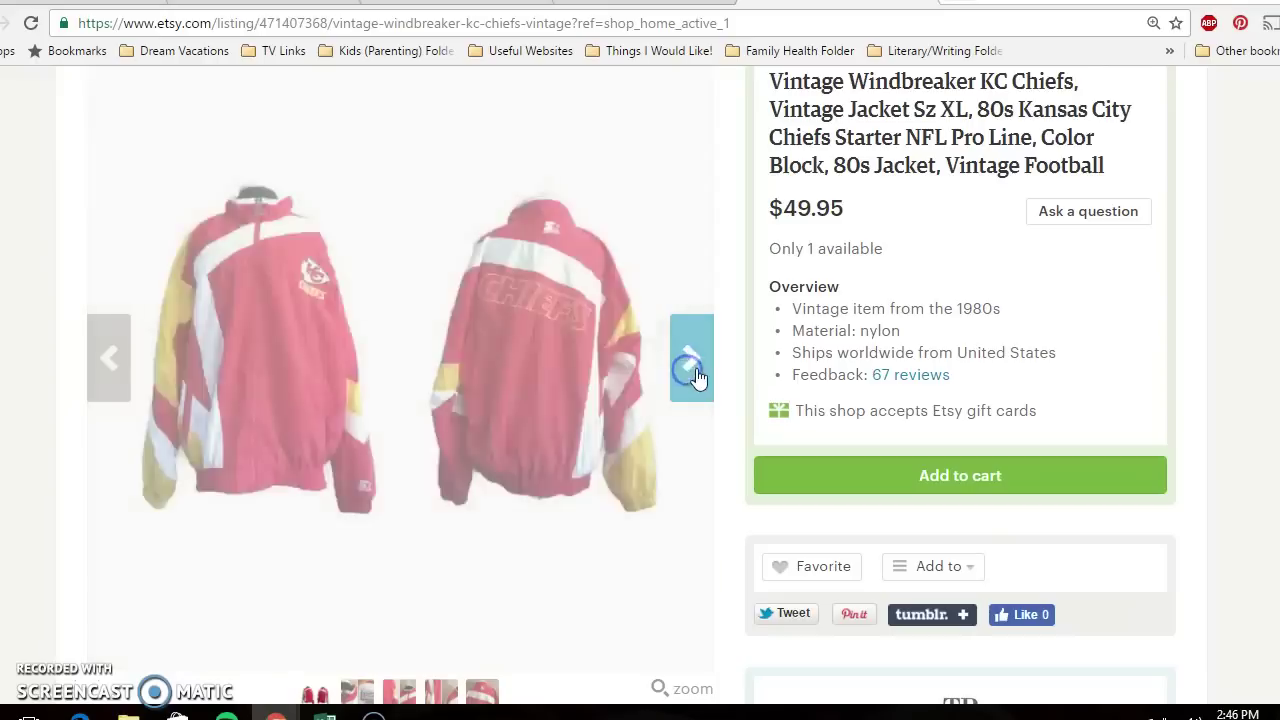
pyautogui.click(862, 398)
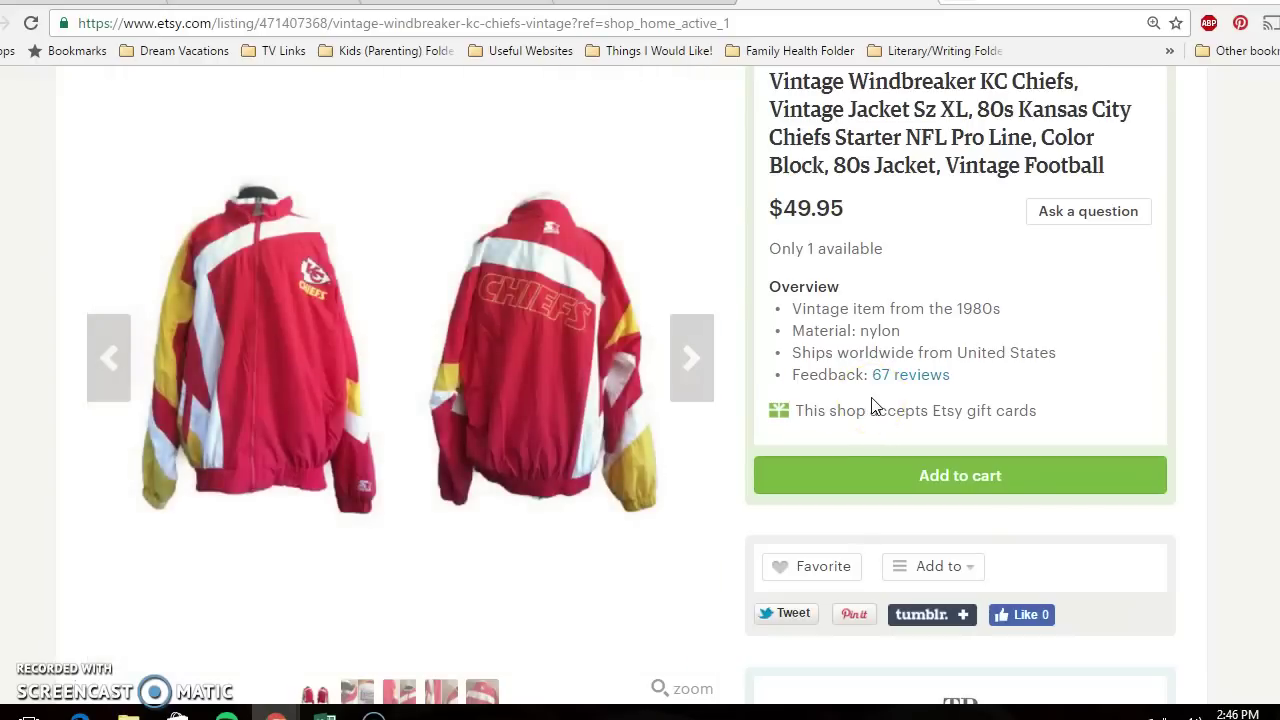